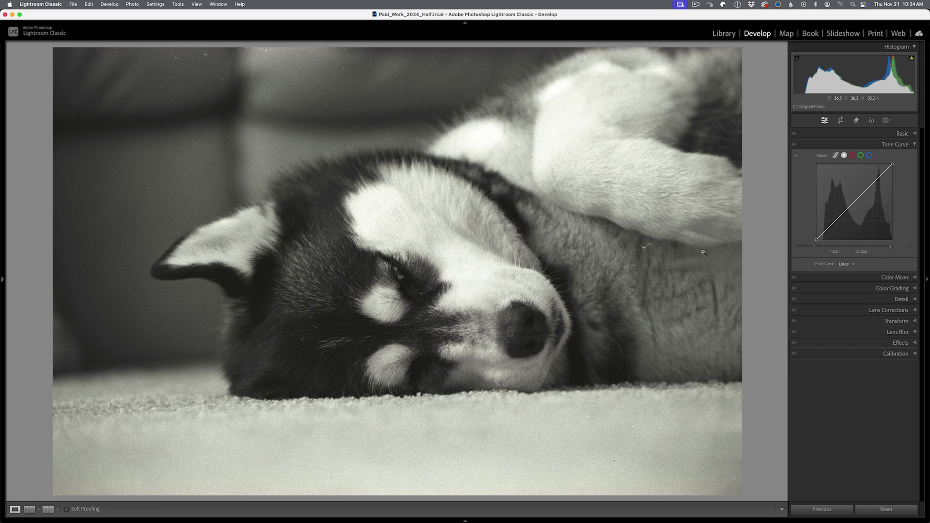
Step: Back in Lightroom Classic, switch the Tone Curve to parametric mode with Highlights, Lights, Darks and Shadows sliders
key(super+Tab)
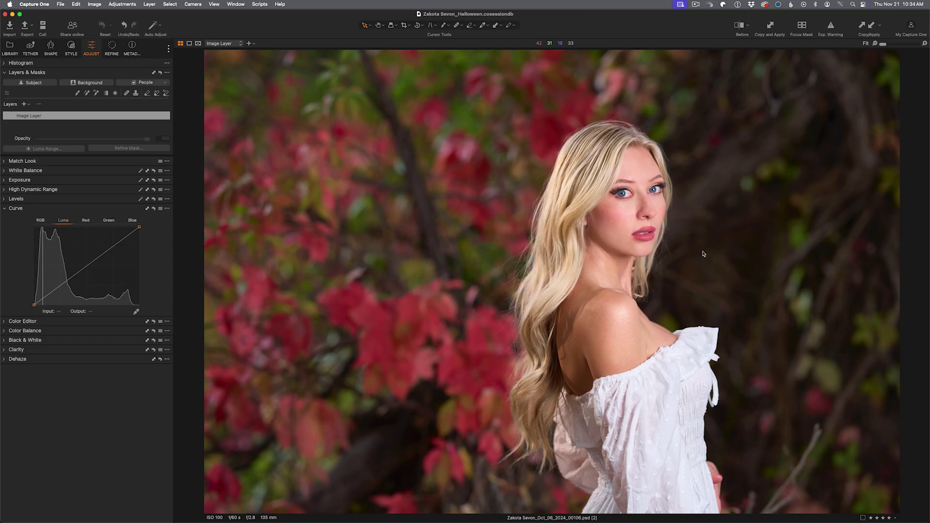
key(super+Tab)
key(super+Tab)
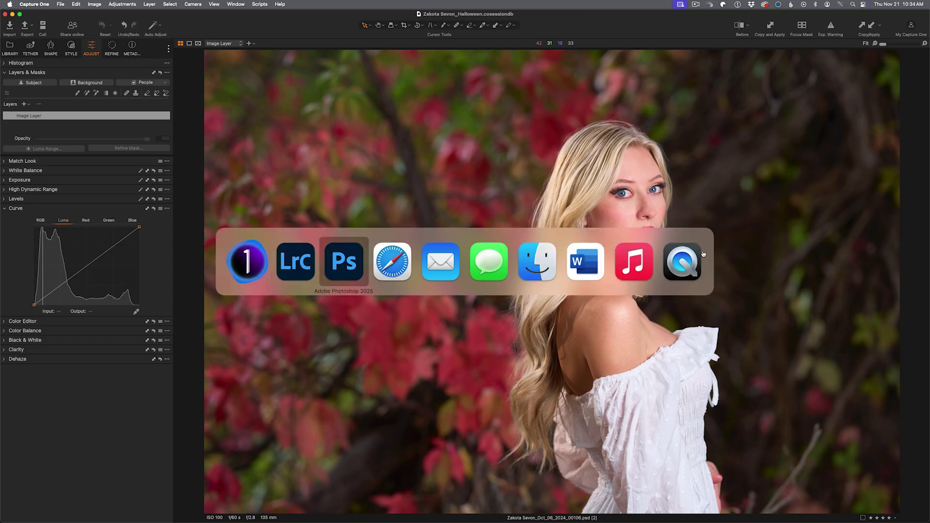
key(super+Tab)
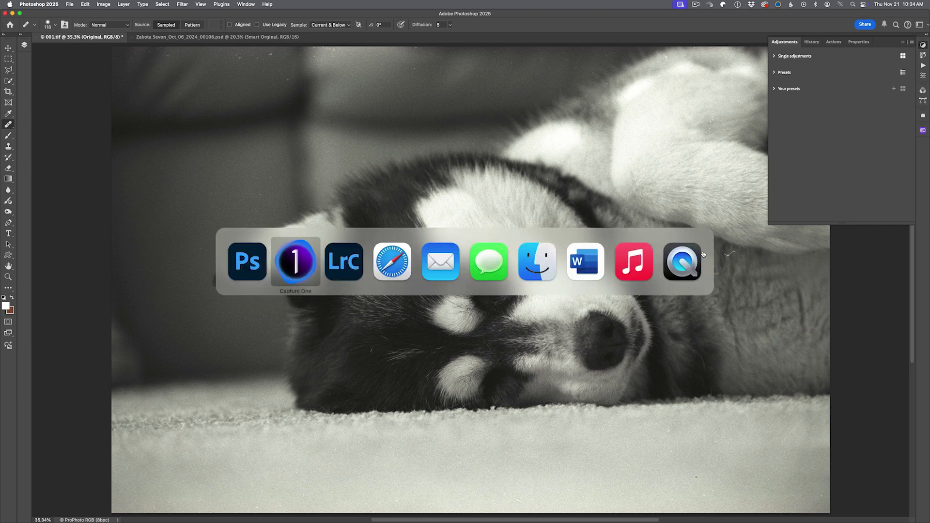
key(super+Tab)
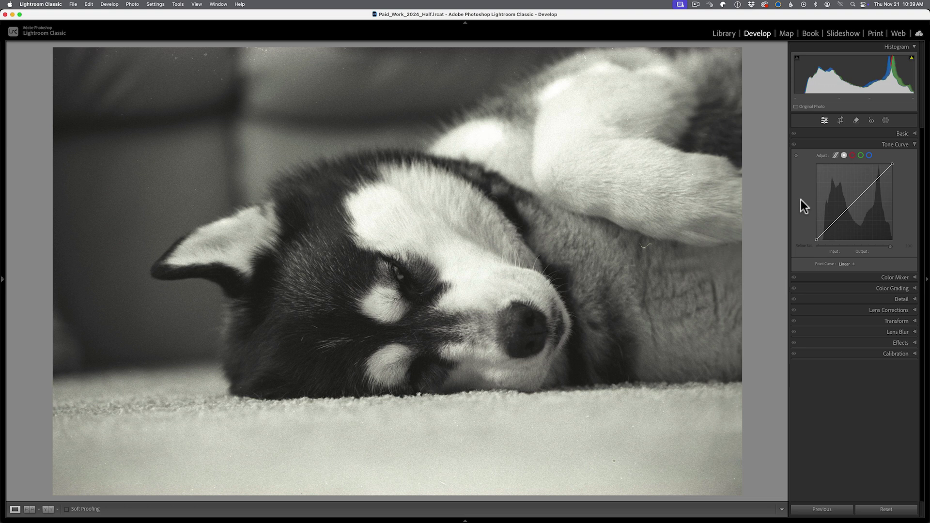
click(835, 155)
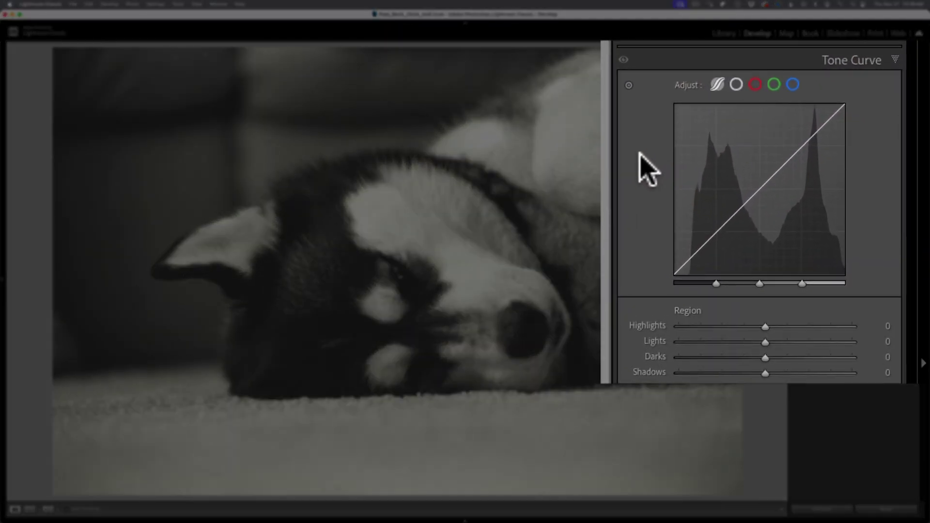
Step: Switch the Tone Curve back to the point curve editor showing the Linear preset
click(735, 86)
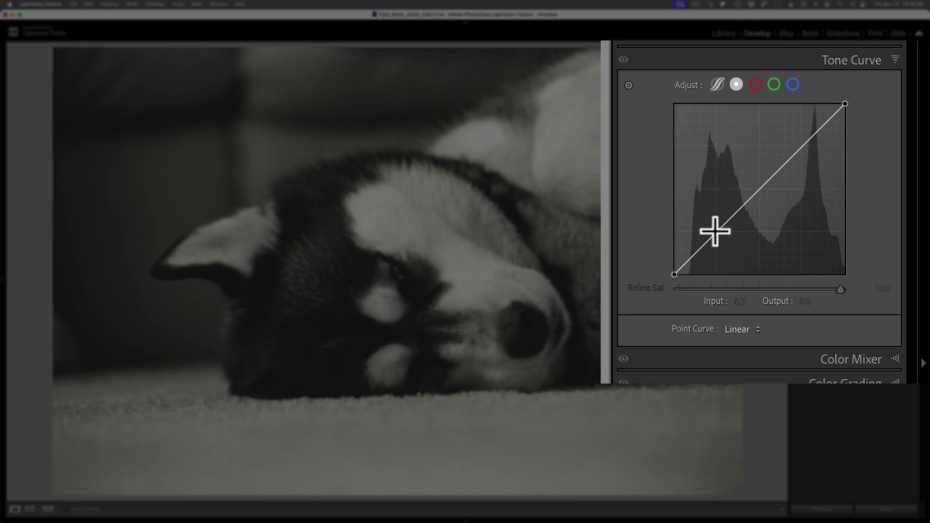
Step: Add curve points at inputs 63, 128 and 191, then select the shadow point
click(715, 232)
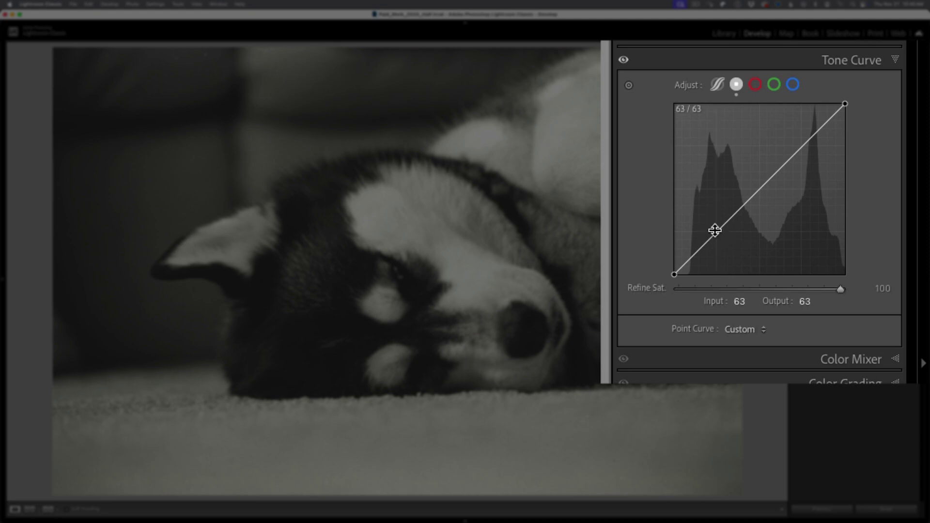
click(759, 189)
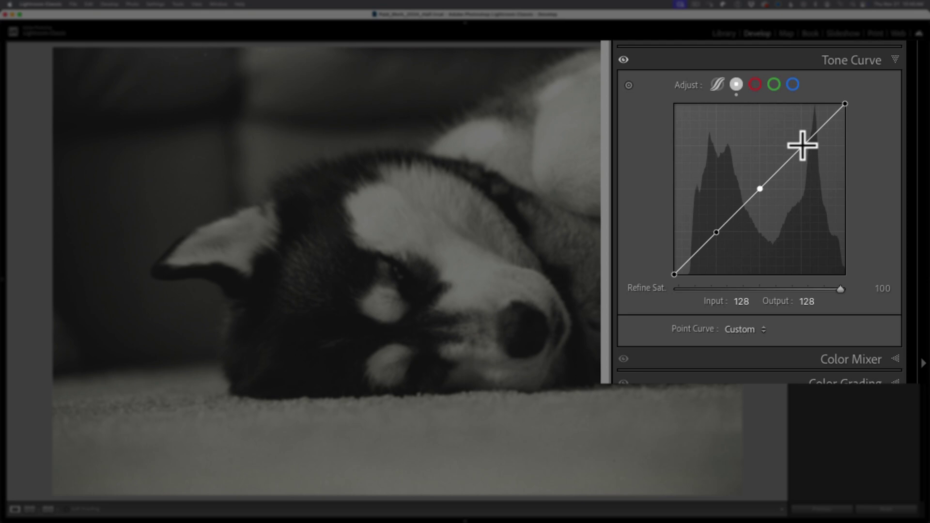
click(802, 144)
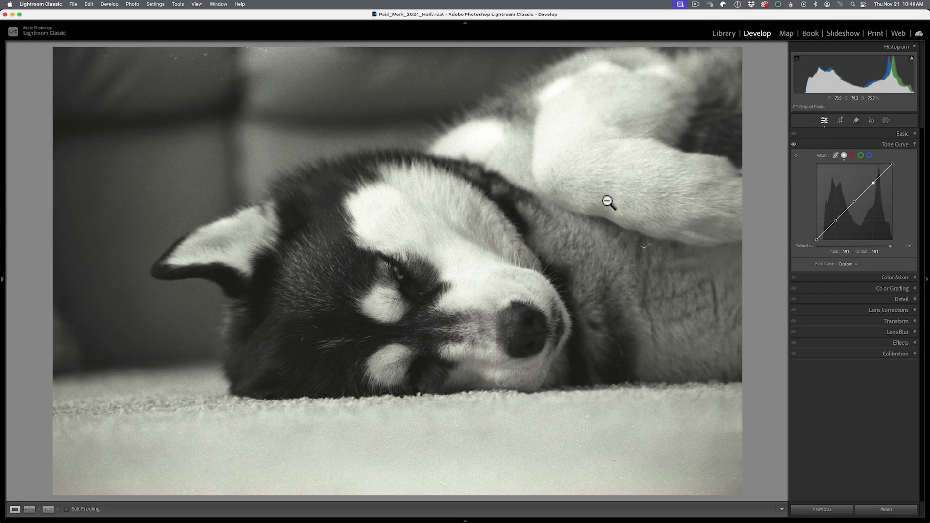
click(835, 222)
Step: Pull the shadow point down and the highlight point up, then toggle the curve to compare
drag(835, 222, 836, 225)
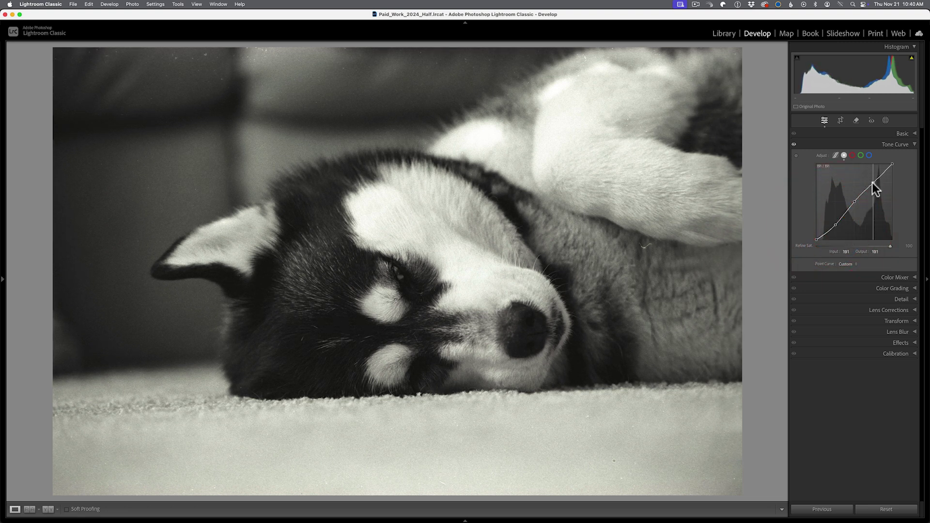
drag(874, 181, 855, 200)
click(794, 145)
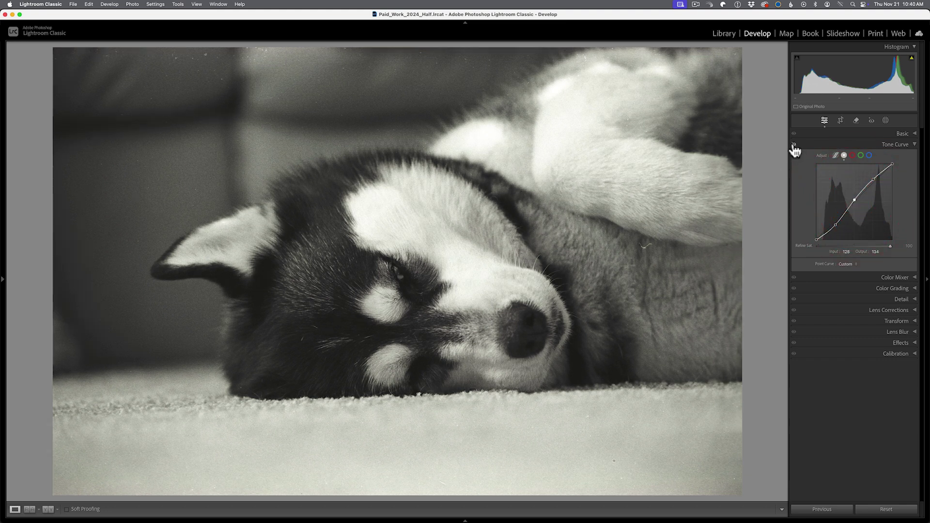
click(794, 145)
click(793, 145)
click(794, 145)
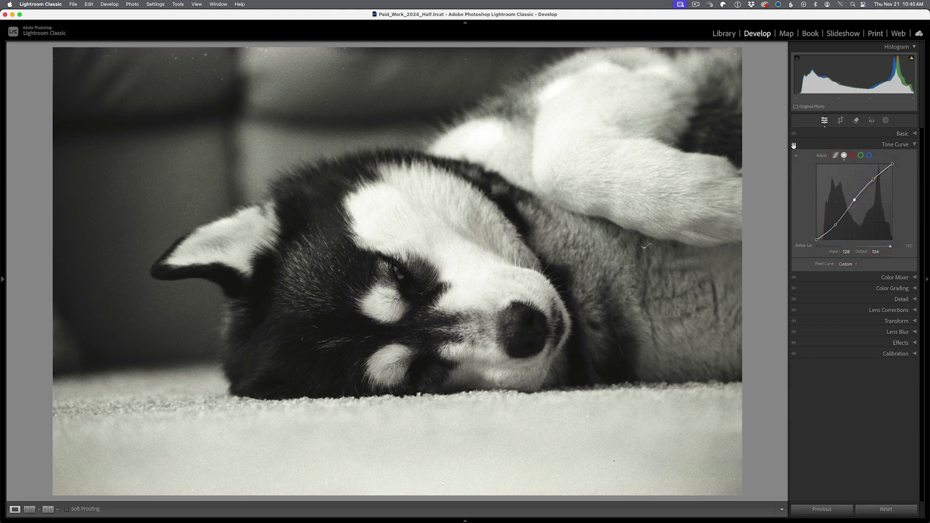
click(793, 145)
click(794, 145)
click(794, 145)
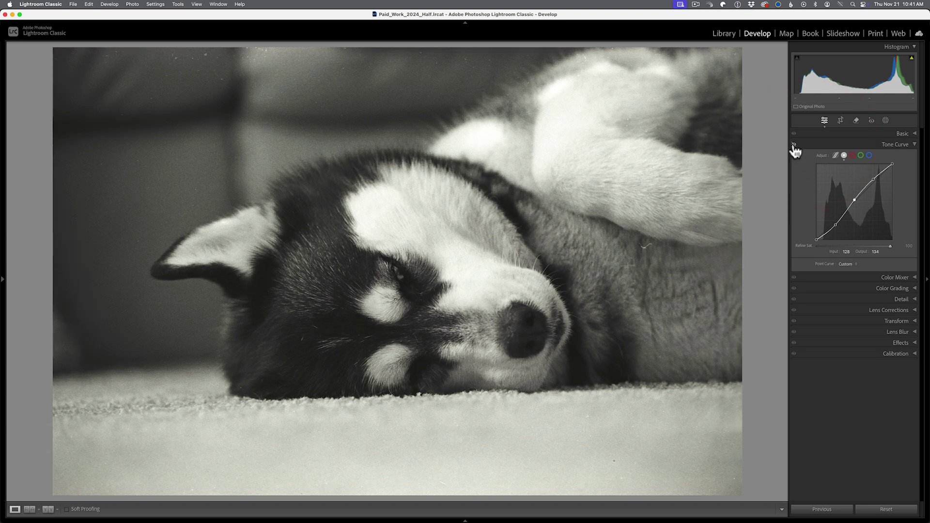
Step: Turn the tone curve back on and lift the shadow point slightly to 65/54
click(794, 146)
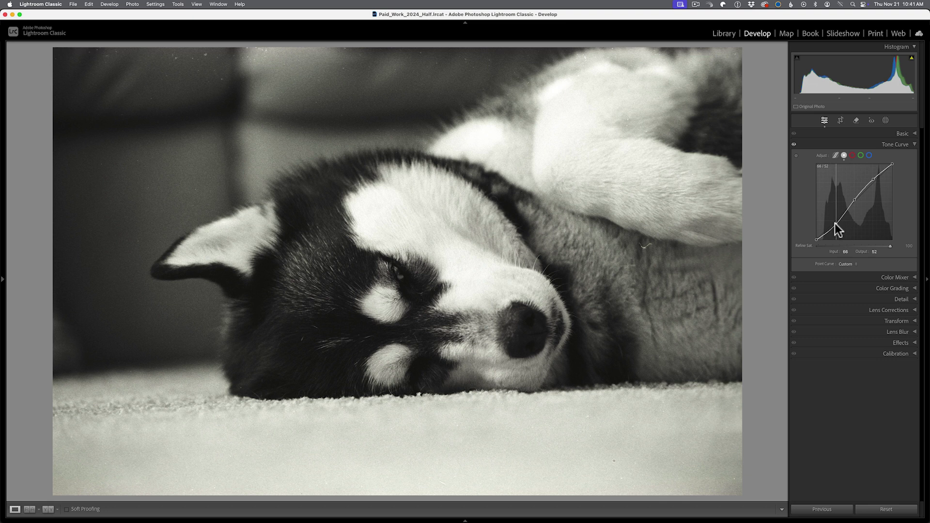
drag(836, 225, 836, 224)
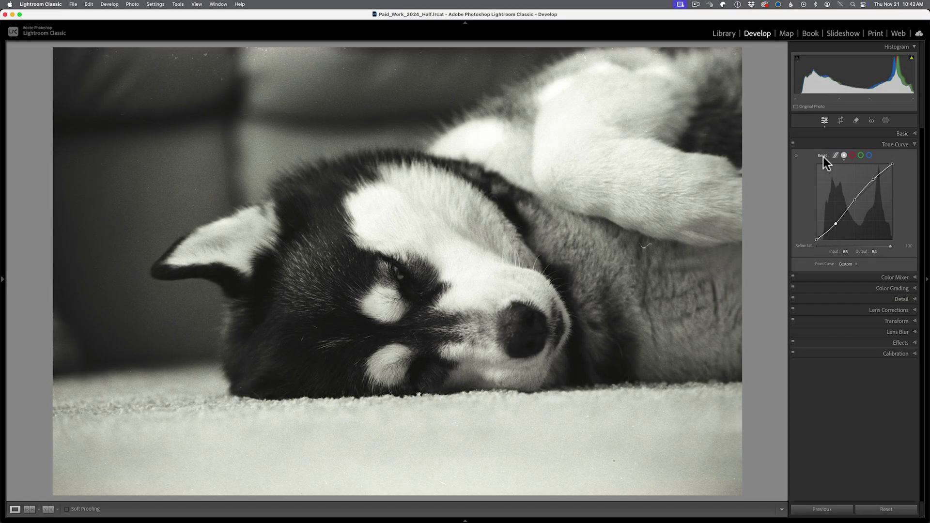
right_click(835, 224)
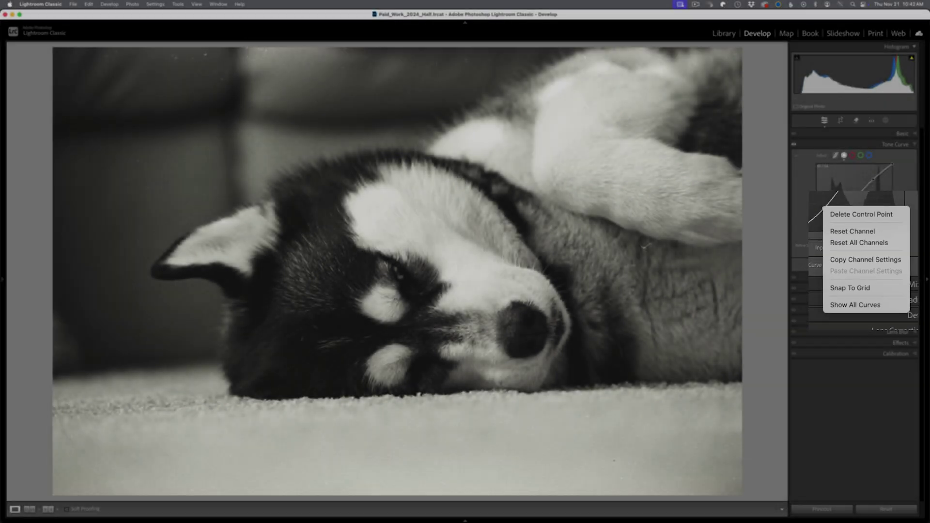
Step: Dismiss the curve point's Delete Control Point / Reset Channel menu
click(812, 201)
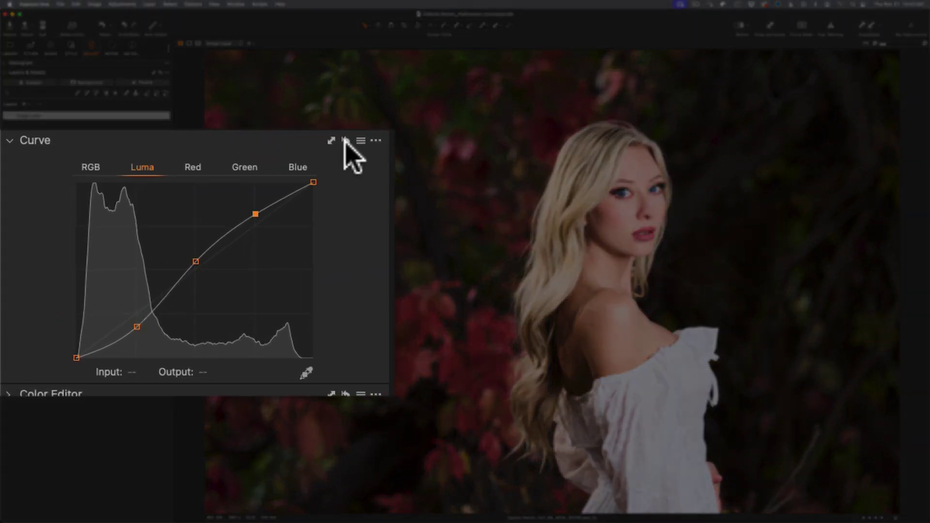
Step: Show the Luma curve point's Remove Selected / Remove All options in Capture One, then dismiss them
right_click(254, 214)
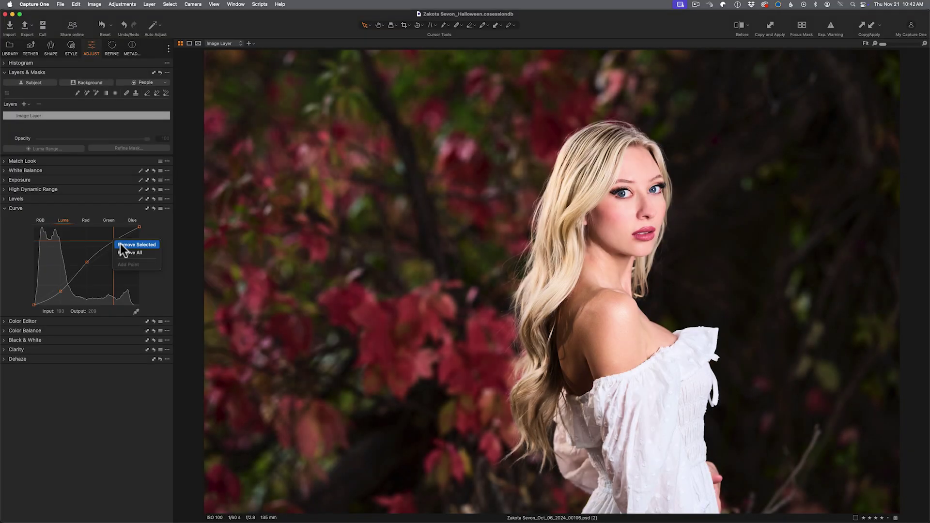
click(164, 228)
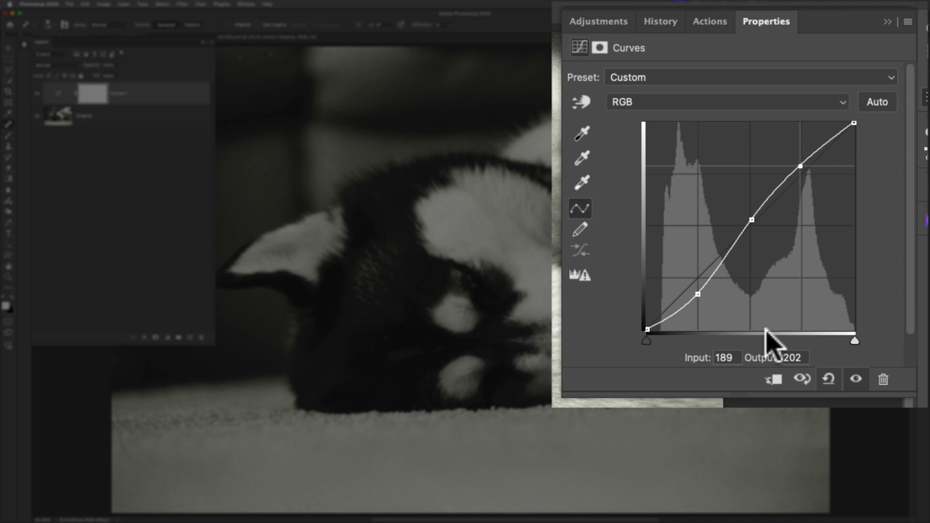
Step: Delete the lower point from Photoshop's Curves by dragging it off the graph, then return to Lightroom
click(698, 294)
drag(698, 294, 592, 298)
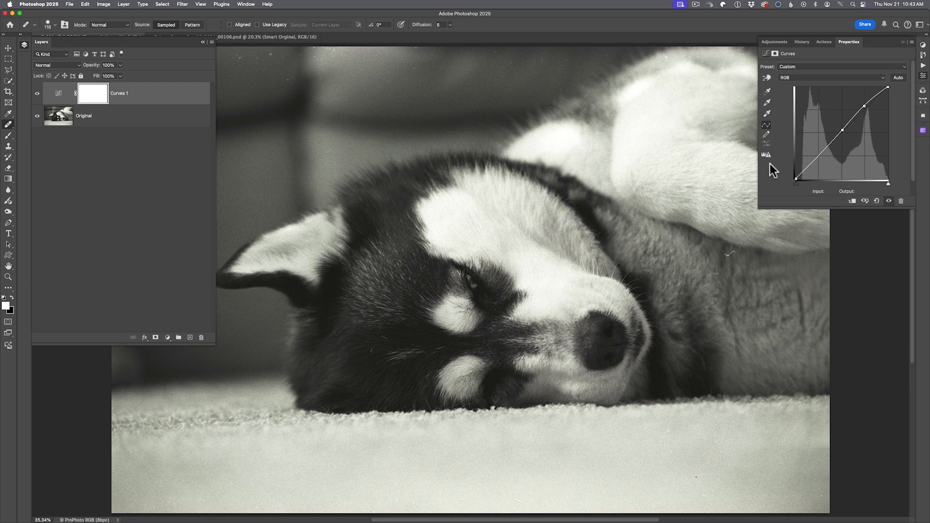
key(super+Tab)
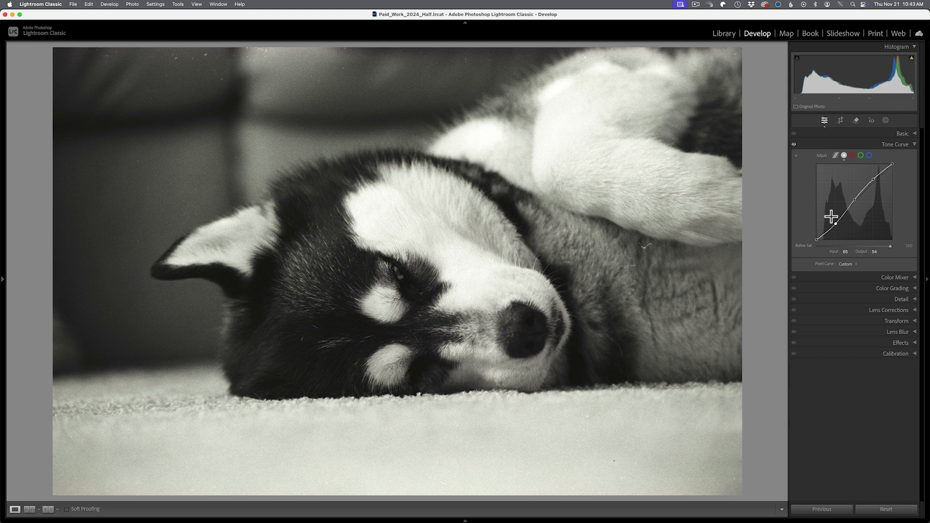
Step: Reset the point curve to straight, then pull a shadow point down and lift the upper curve to 190/211
double_click(819, 167)
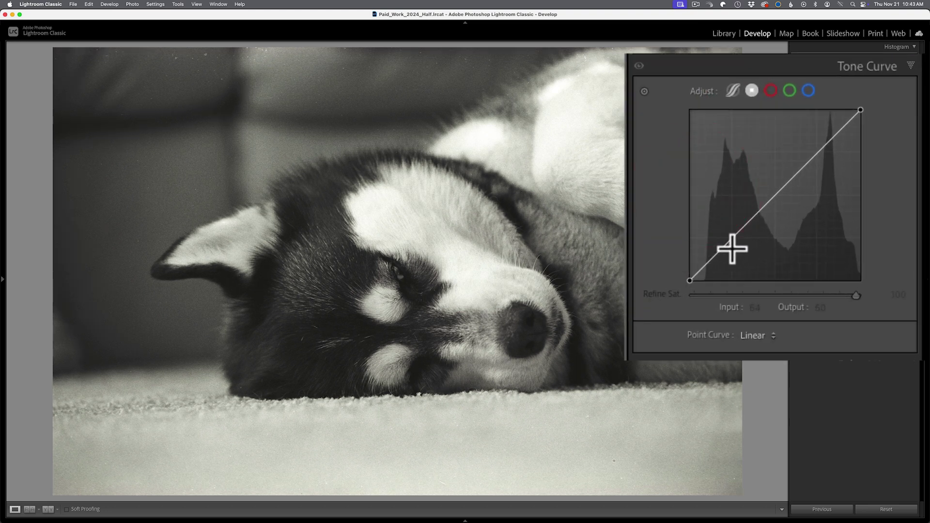
drag(731, 239, 732, 258)
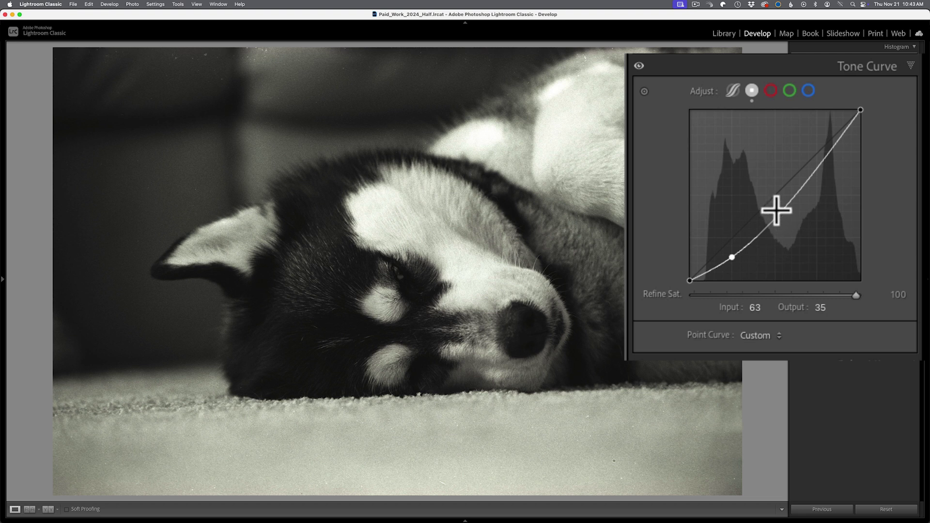
drag(777, 207, 817, 140)
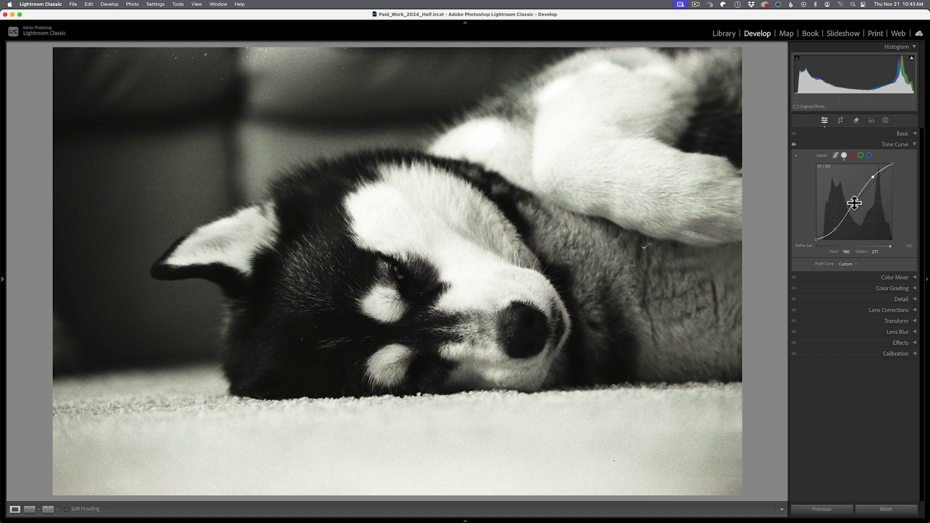
Step: Nudge the tone curve midpoint up to about 126/136
drag(854, 201, 853, 197)
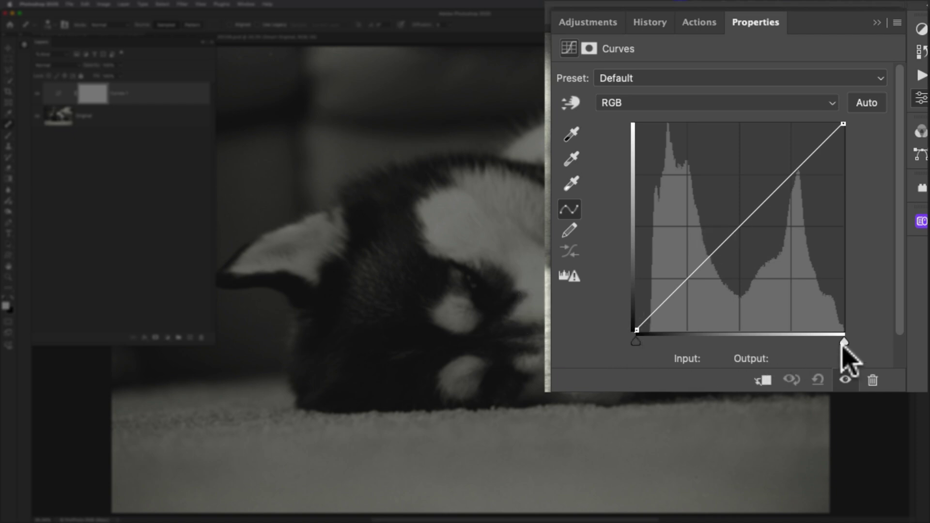
Step: Move the Curves black input point in to about 15 to deepen the husky photo's blacks
drag(636, 341, 645, 341)
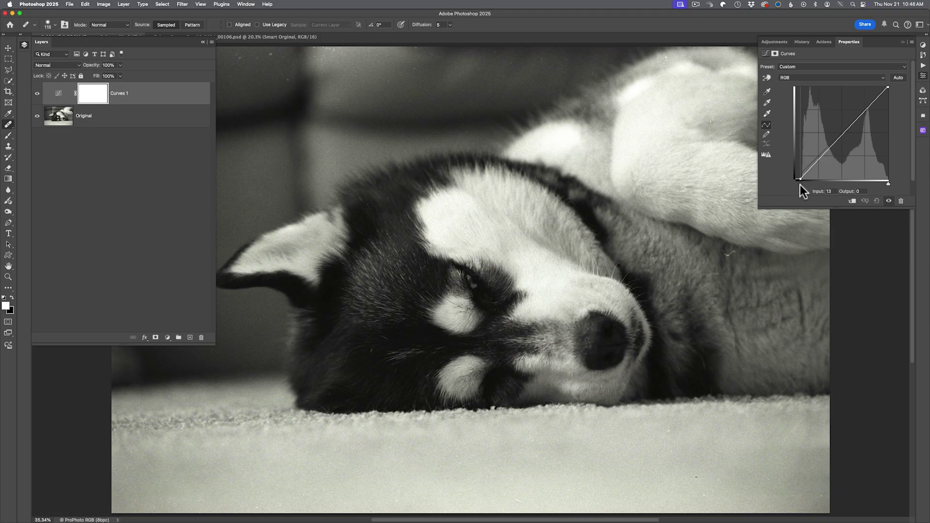
drag(800, 184, 801, 185)
drag(800, 182, 791, 184)
Step: Compare Curves 1 on and off, then add points lifting highlights and lowering shadows
click(888, 201)
click(889, 202)
click(820, 157)
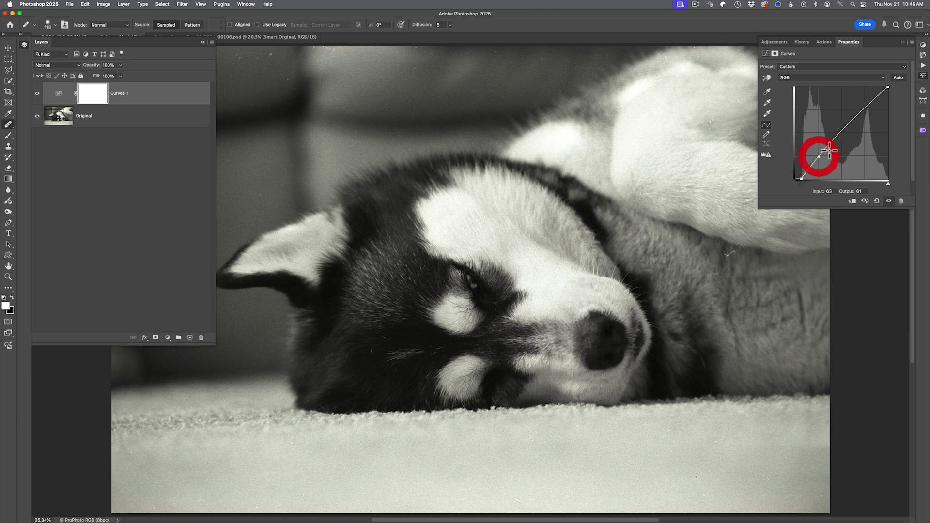
click(841, 134)
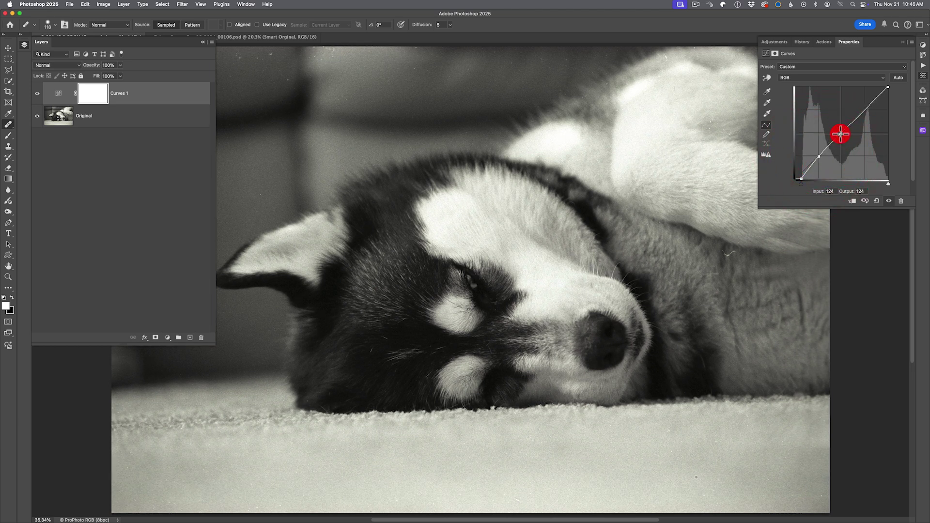
click(865, 106)
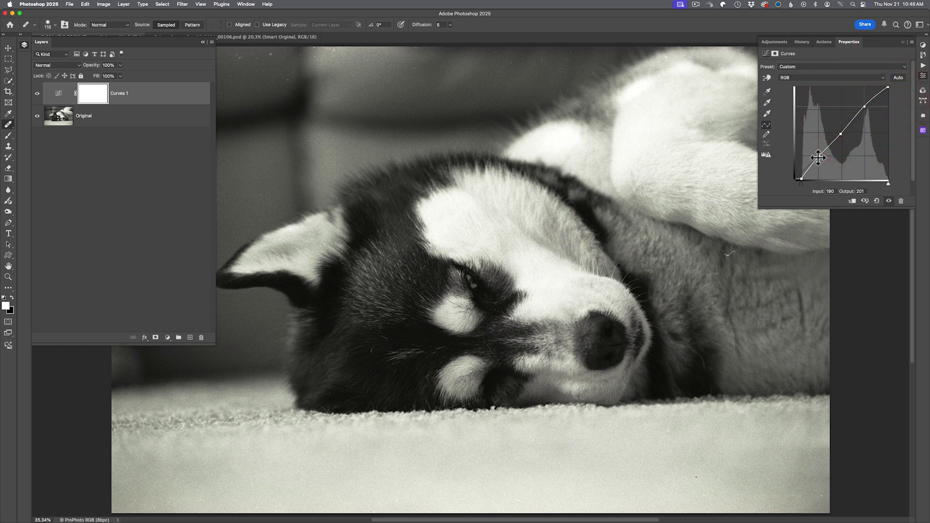
drag(819, 157, 819, 159)
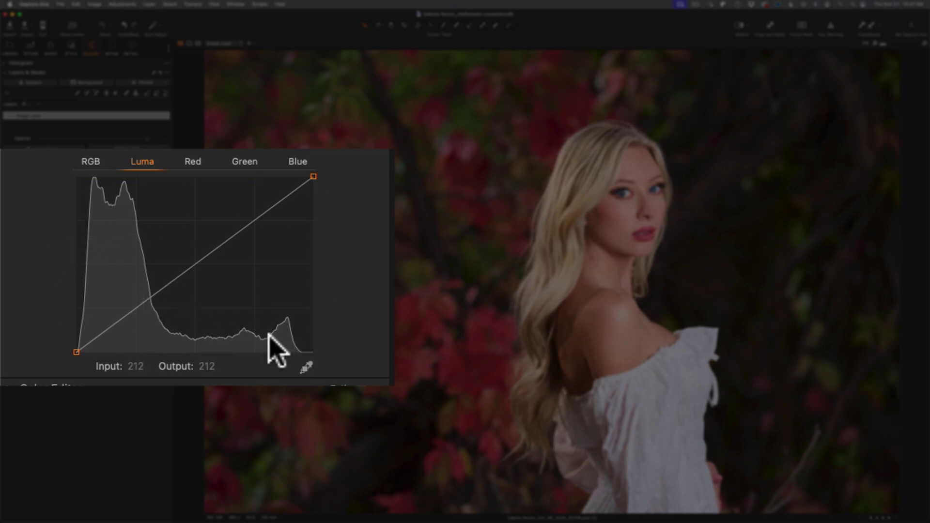
Step: Pull the Luma curve's white point in to about input 242
click(309, 363)
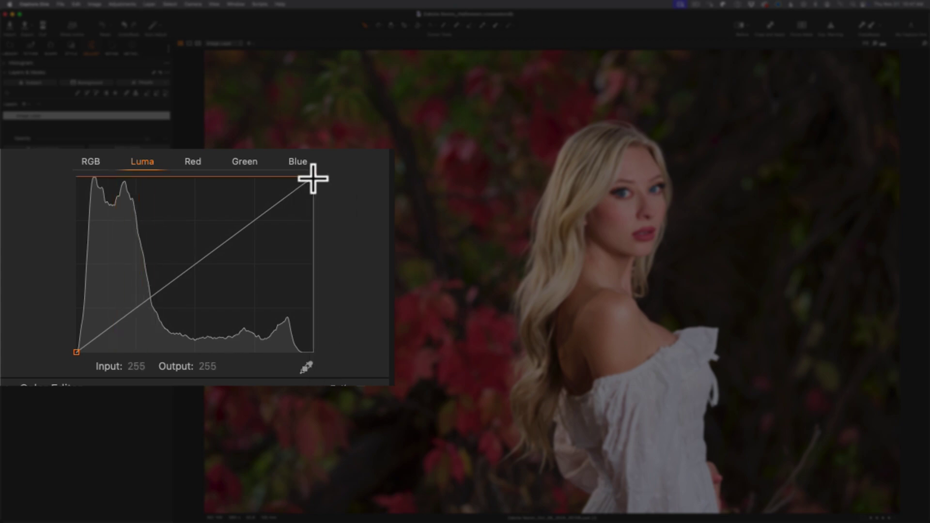
drag(314, 176, 300, 175)
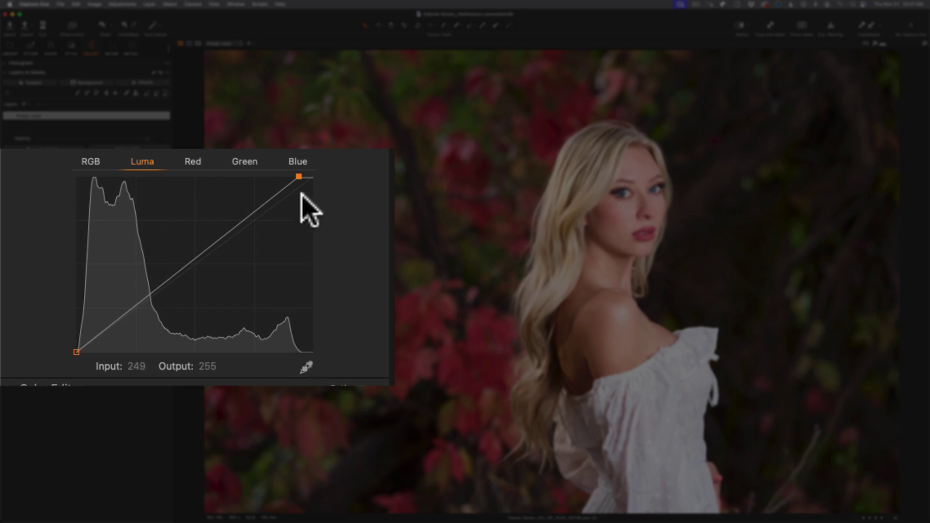
drag(298, 180, 302, 178)
mouse_move(134, 227)
mouse_down()
mouse_move(144, 218)
mouse_move(135, 226)
mouse_up()
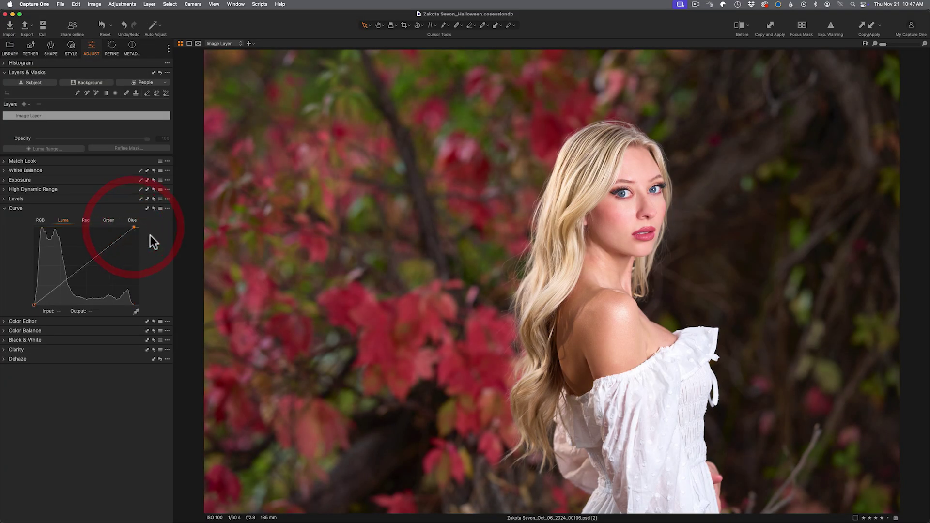
Step: Reset the Luma curve to compare, restore it, and switch back to Photoshop
click(154, 208)
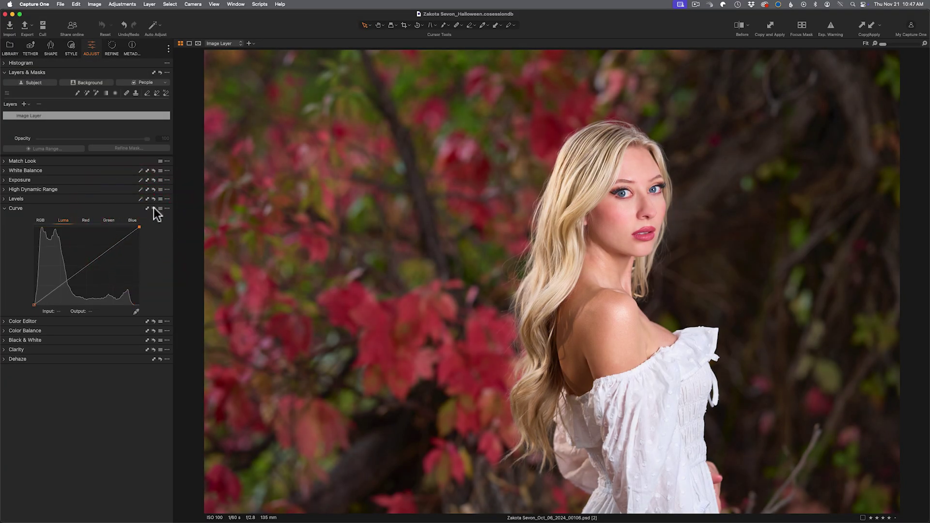
click(153, 209)
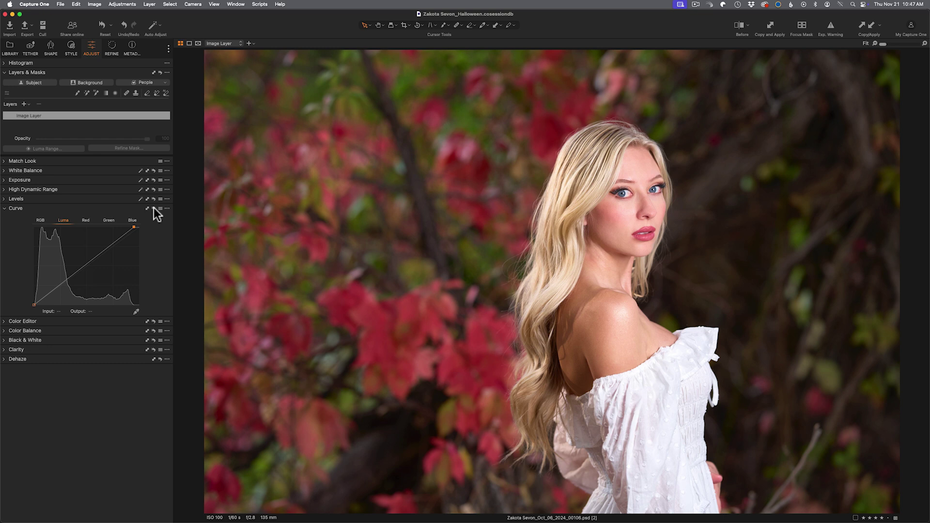
key(super+Tab)
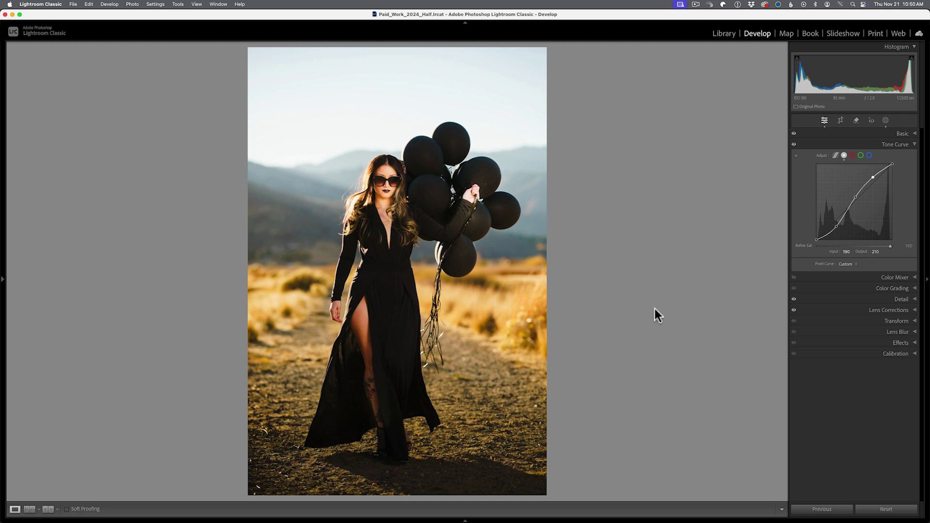
click(795, 145)
click(794, 146)
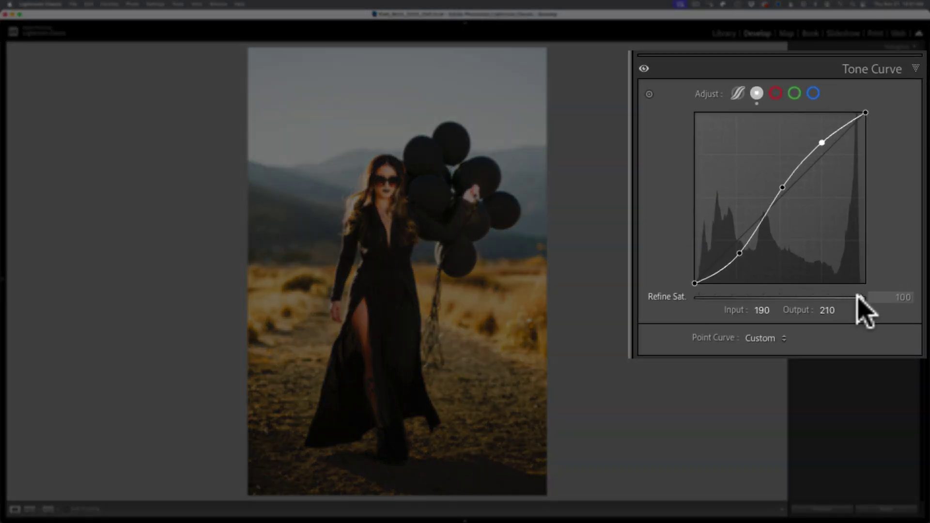
Step: Lower the tone curve's Refine Saturation, then toggle the curve off and on to compare
drag(861, 297, 690, 291)
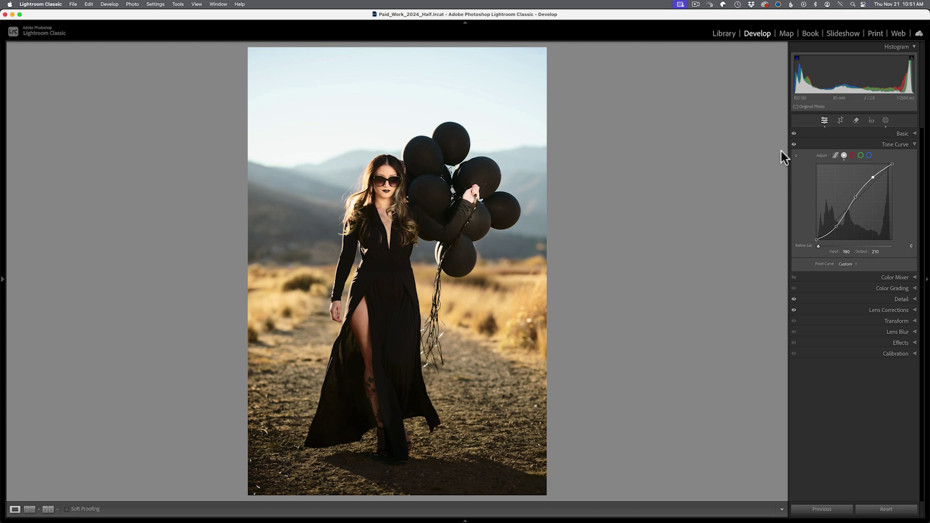
click(794, 146)
click(795, 145)
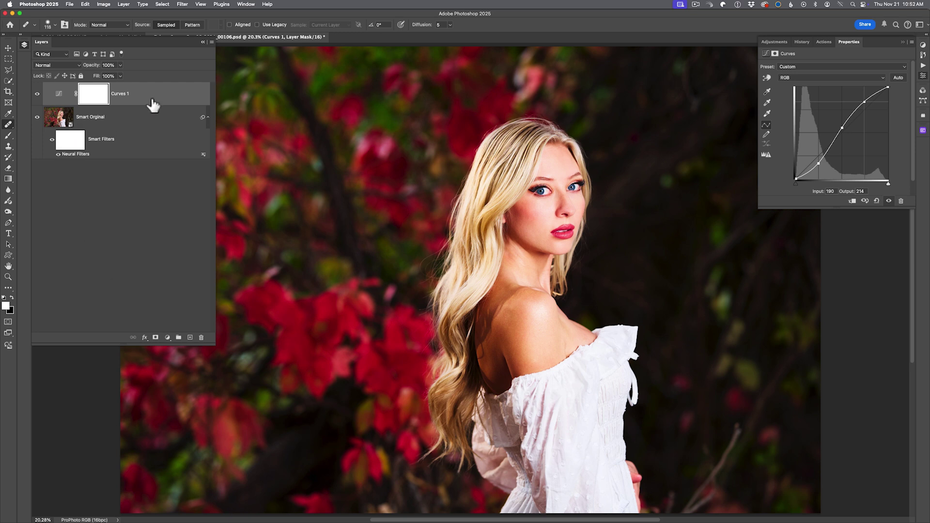
click(56, 65)
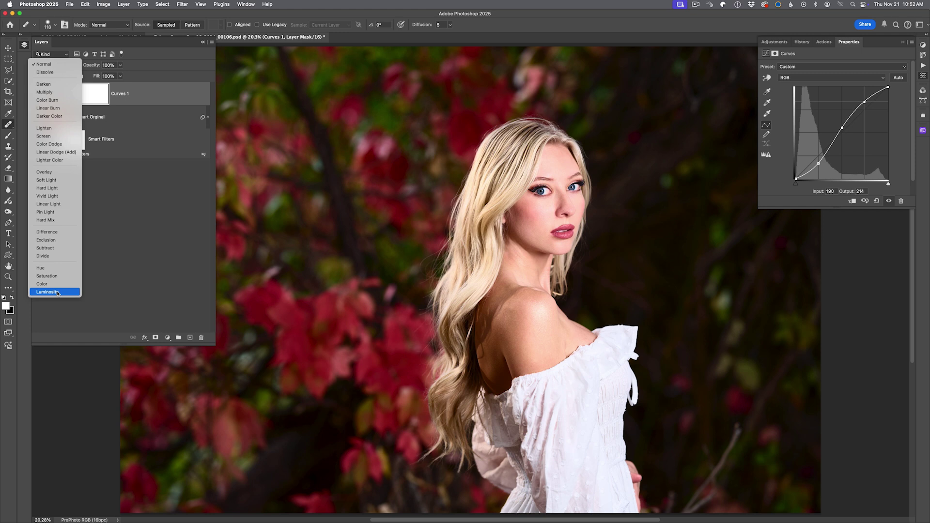
click(57, 292)
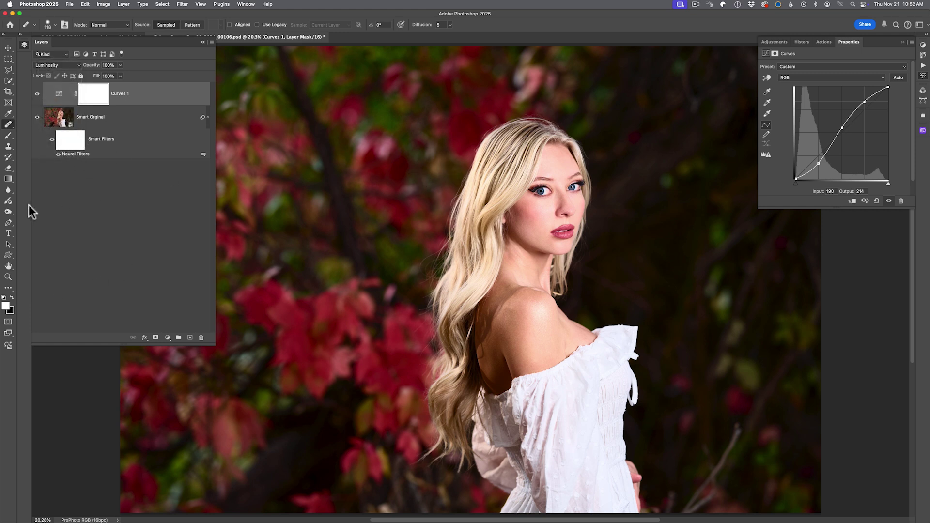
key(shift+alt+n)
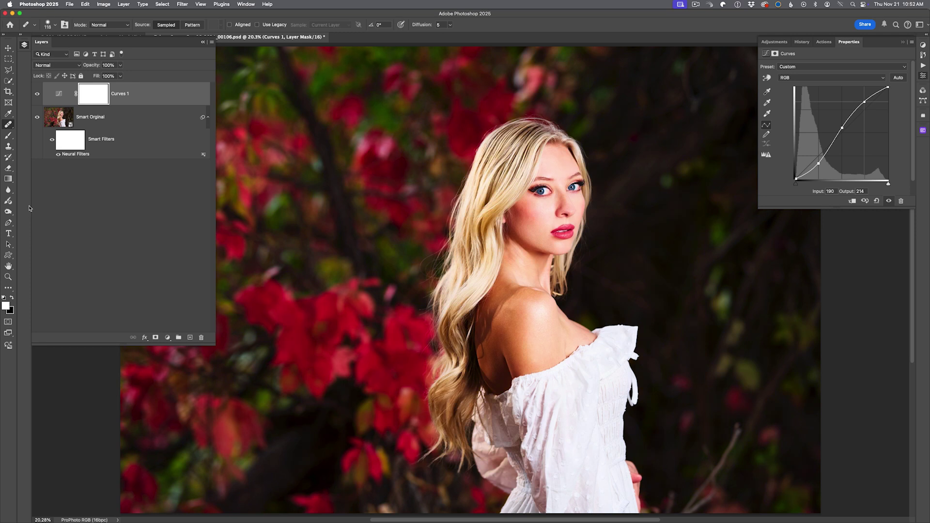
key(super+Tab)
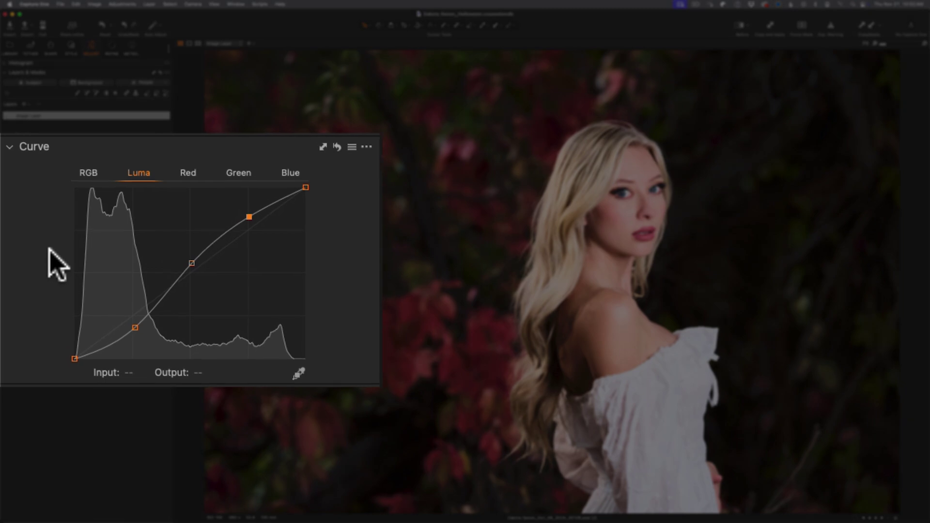
Step: Check the RGB curve, then go back to the Luma S-curve
click(92, 172)
click(133, 167)
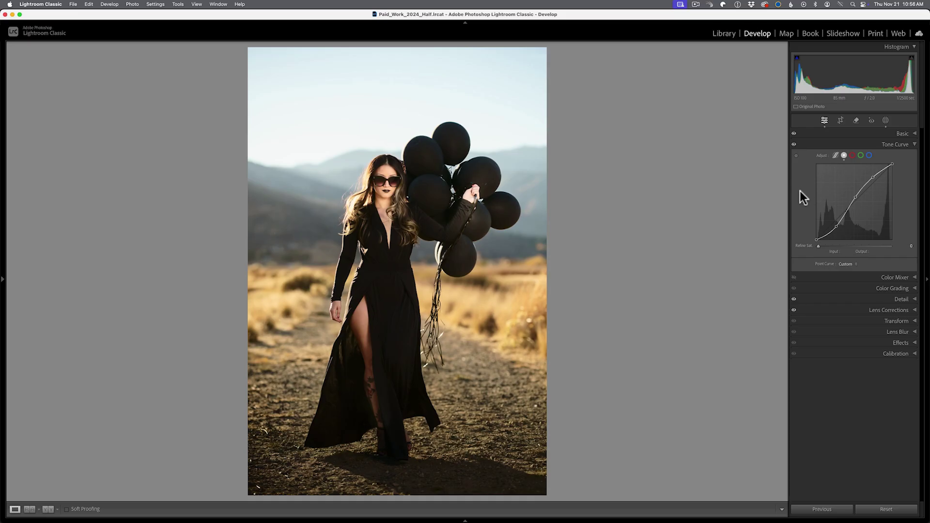
Step: Reset the tone curve to linear and inspect the red, green and blue channel curves
double_click(821, 155)
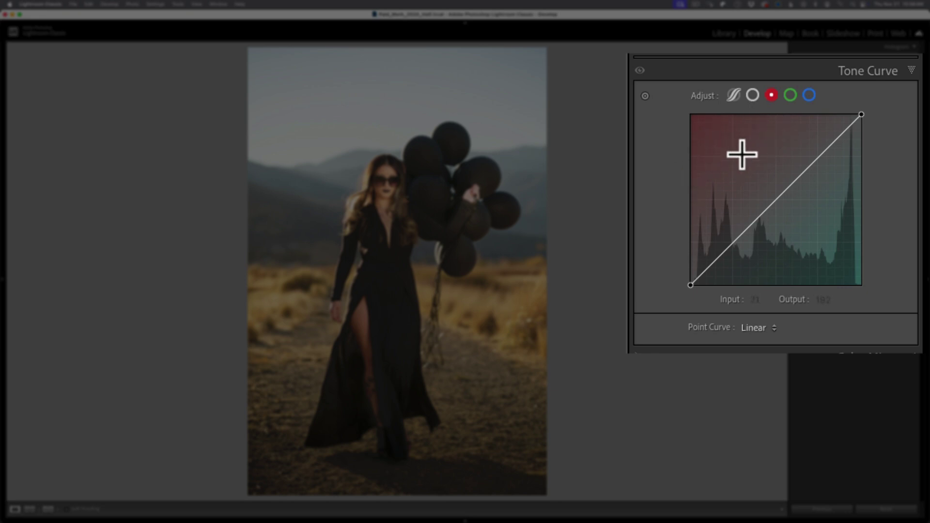
click(791, 96)
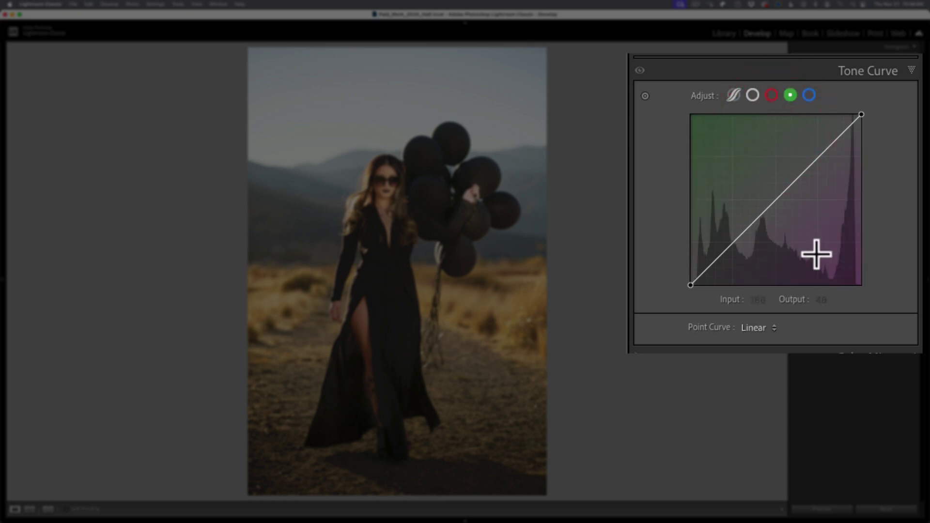
click(809, 95)
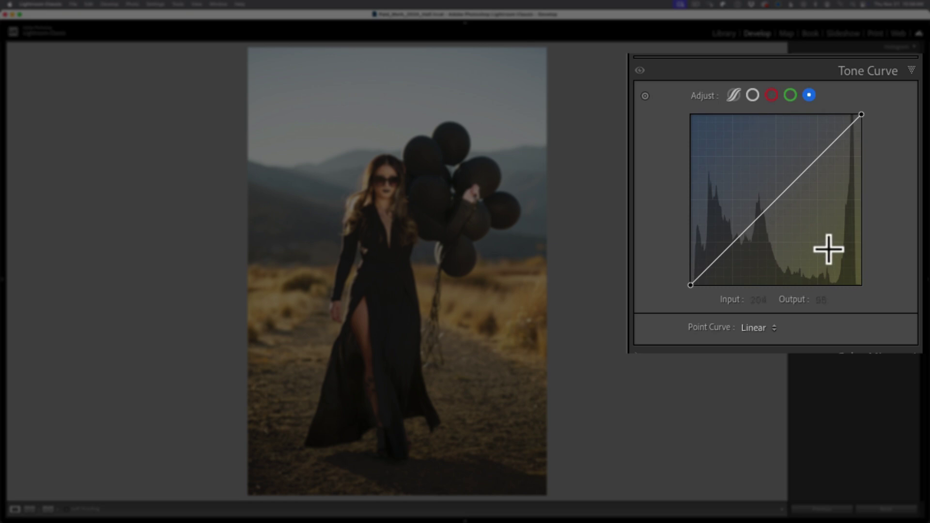
click(772, 96)
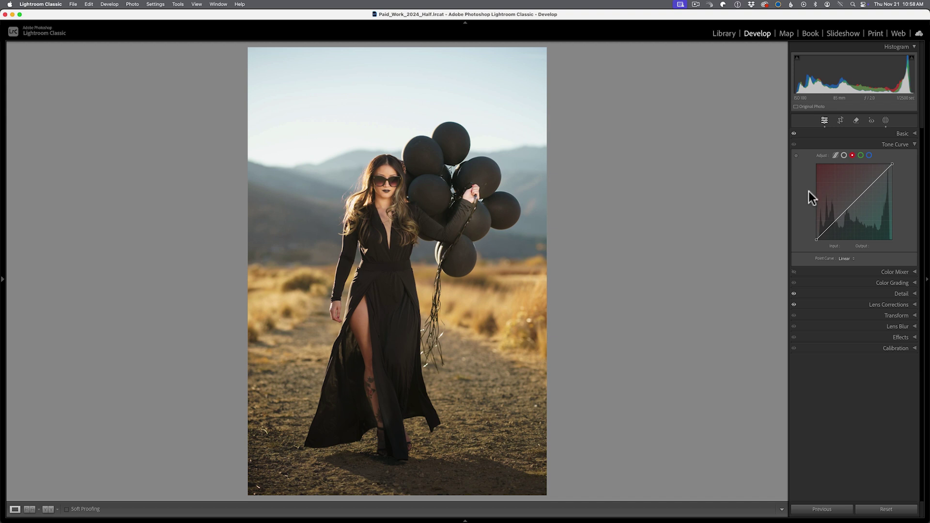
click(870, 155)
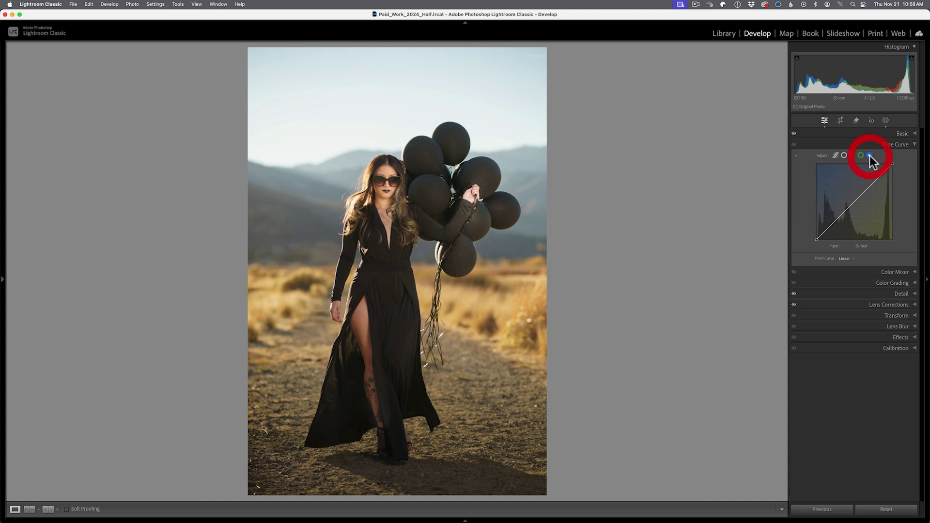
Step: Lower the blue curve in highlights and midtones, raise it in shadows, then compare
click(835, 221)
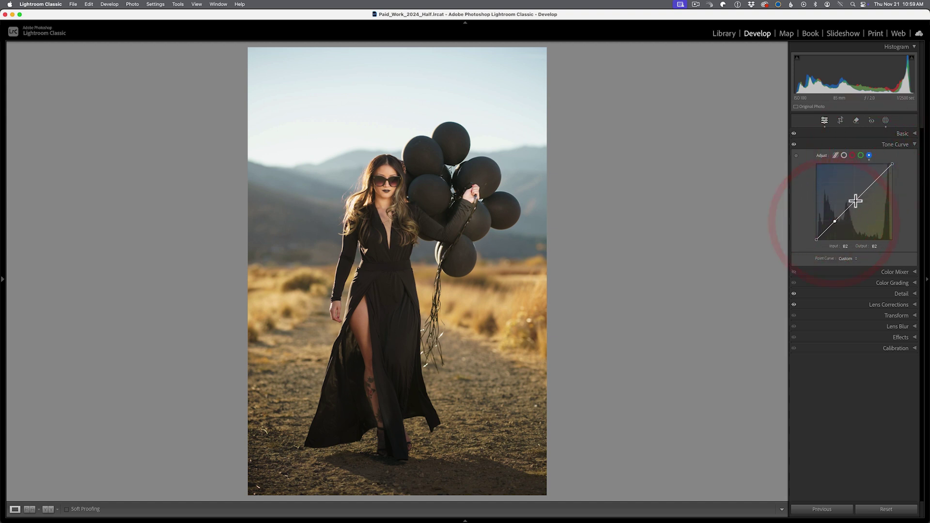
click(855, 201)
click(873, 183)
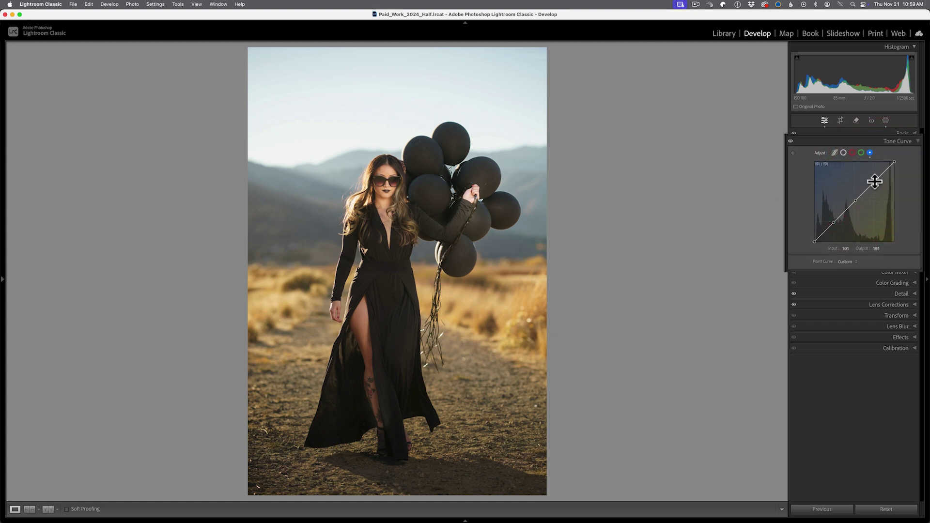
drag(875, 181, 874, 190)
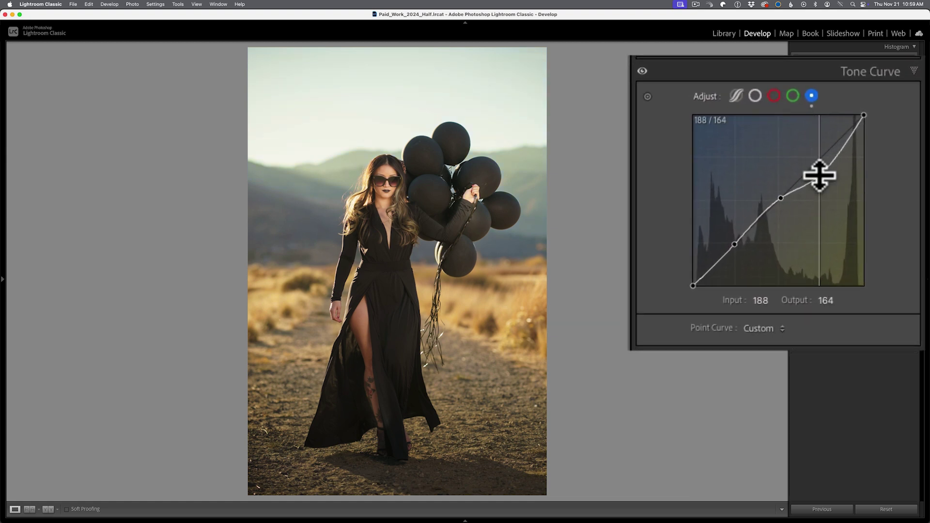
drag(781, 199, 780, 208)
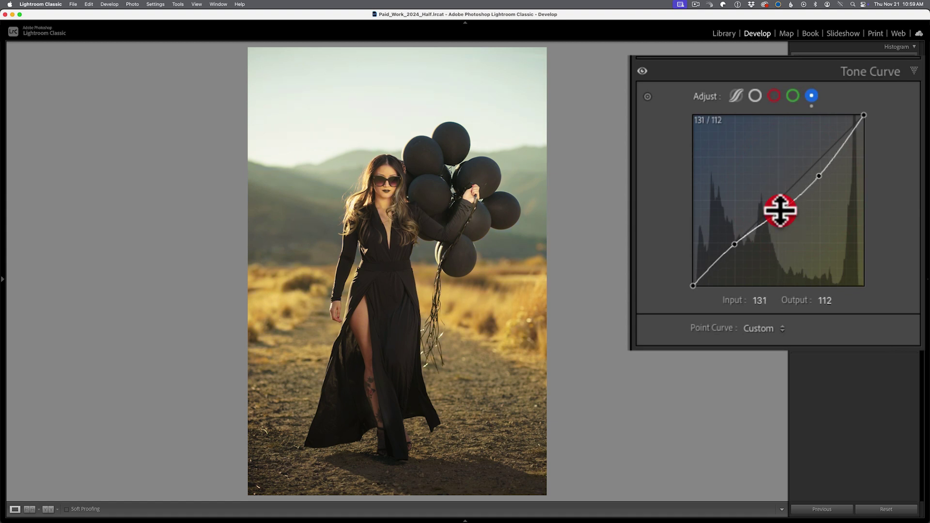
click(780, 211)
drag(736, 244, 735, 233)
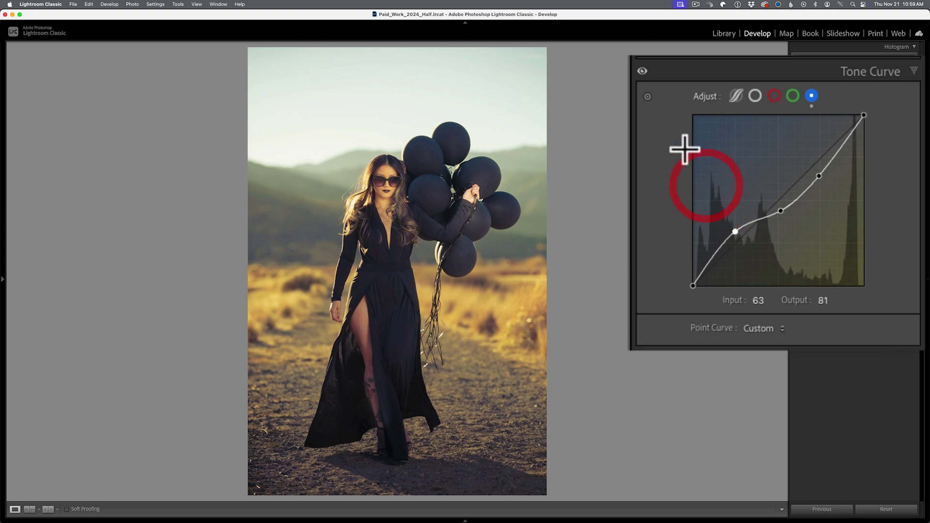
click(643, 71)
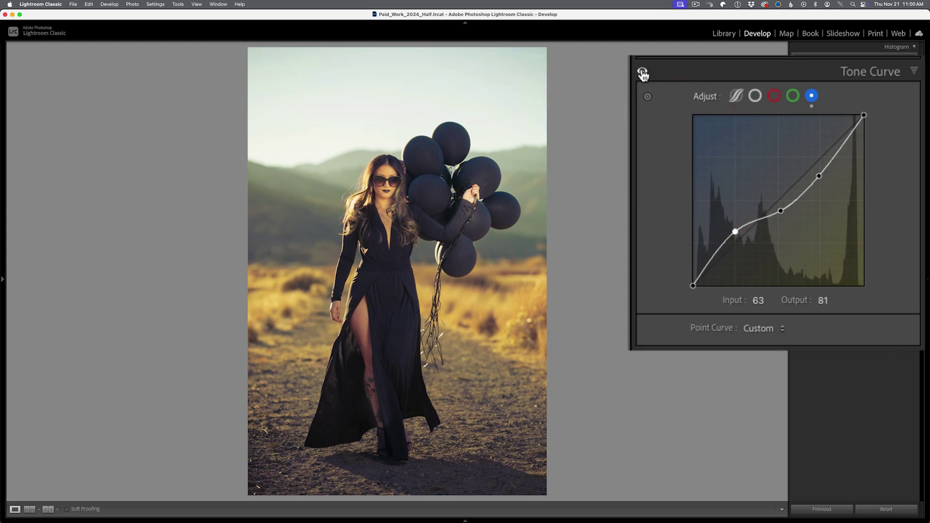
click(774, 96)
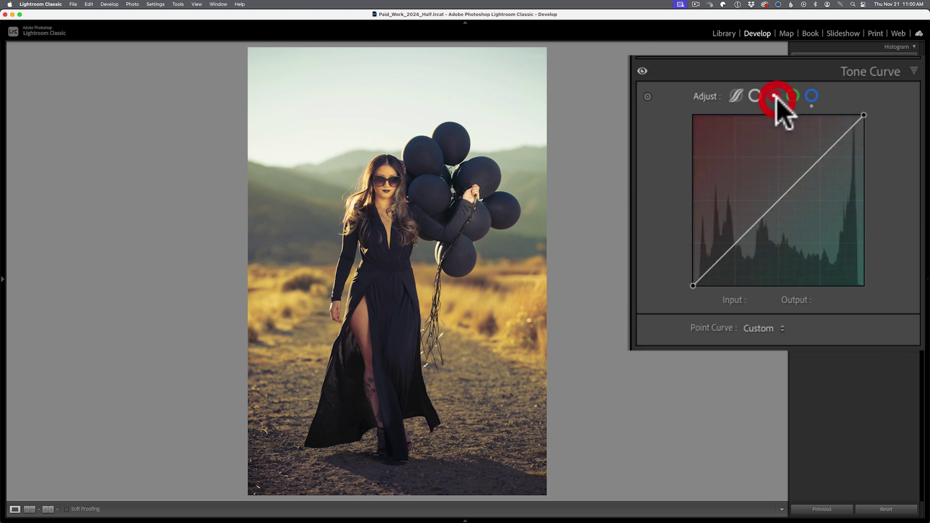
Step: Add three red-curve points, raise the highlight and midtone points, and lower the shadows
click(734, 244)
click(777, 202)
click(821, 160)
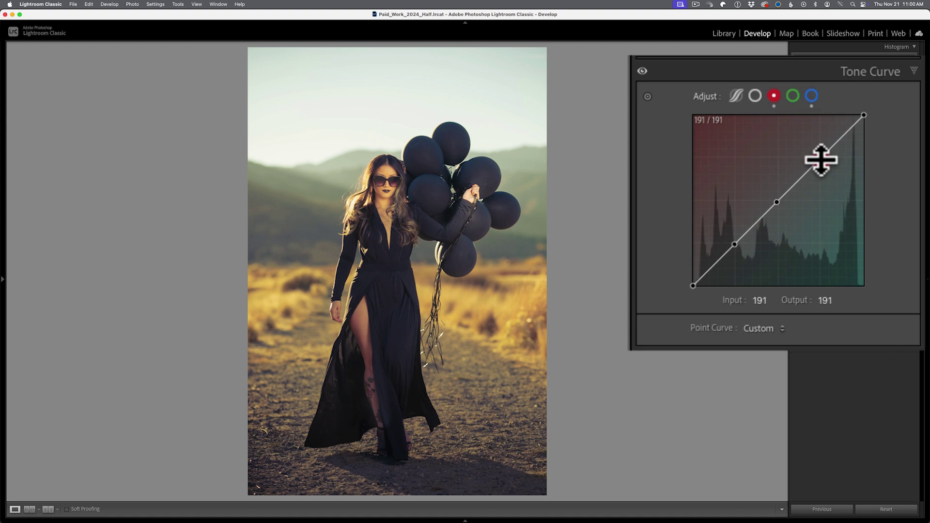
click(777, 202)
drag(822, 158, 821, 144)
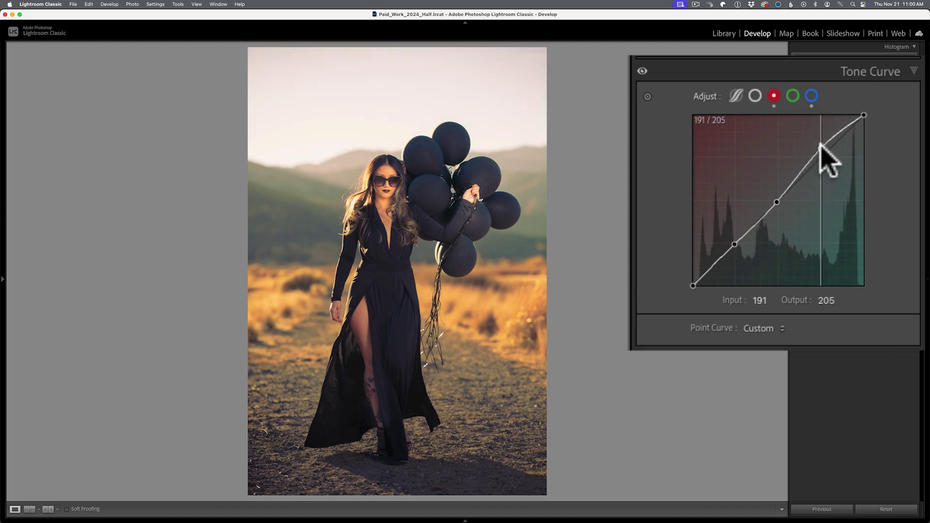
drag(779, 212, 777, 188)
click(737, 245)
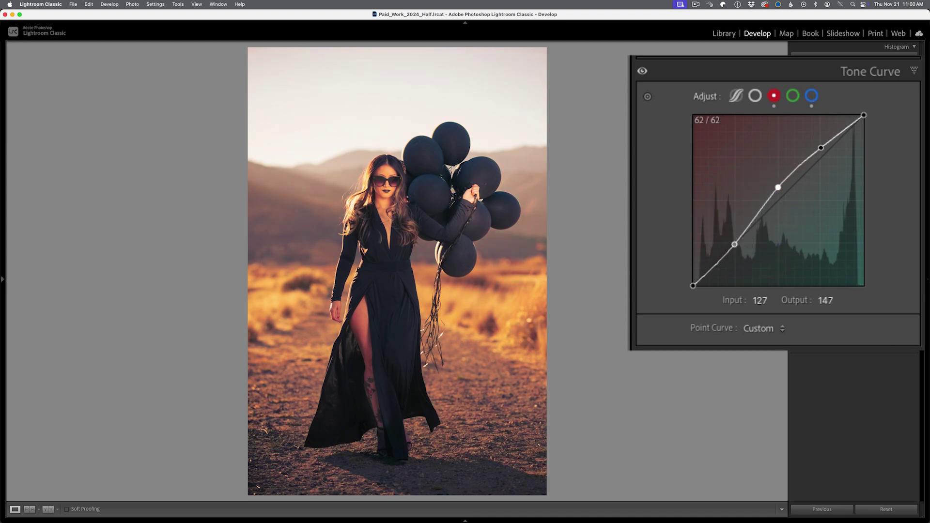
drag(734, 245, 735, 254)
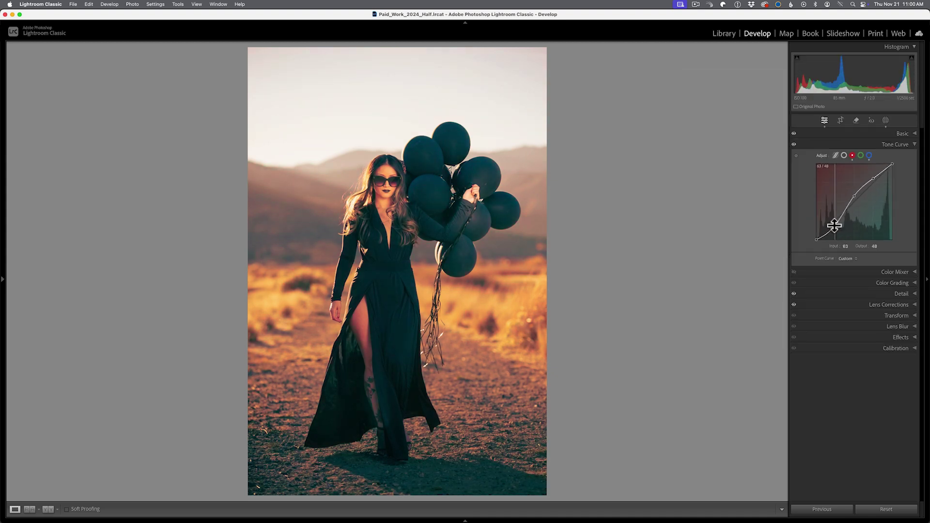
click(834, 225)
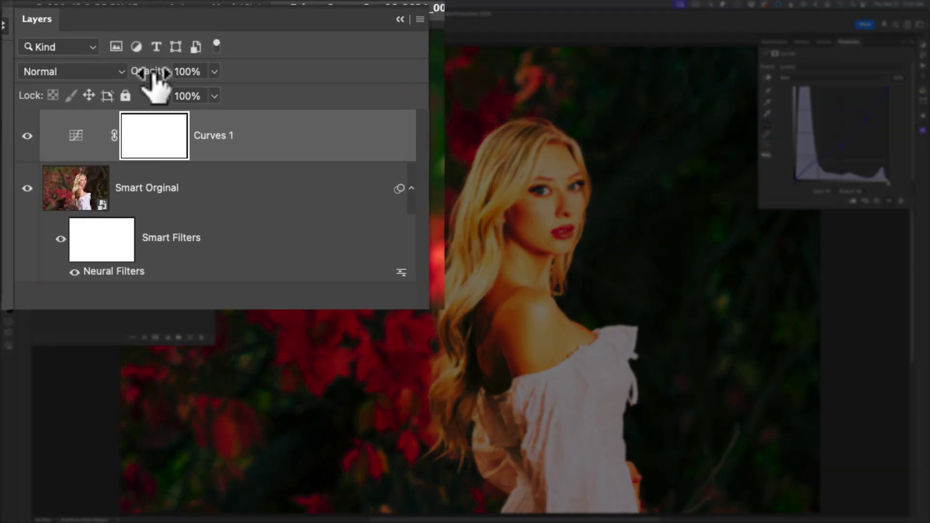
Step: Lower the Curves 1 layer opacity to 59% and switch to Capture One
drag(153, 73, 119, 76)
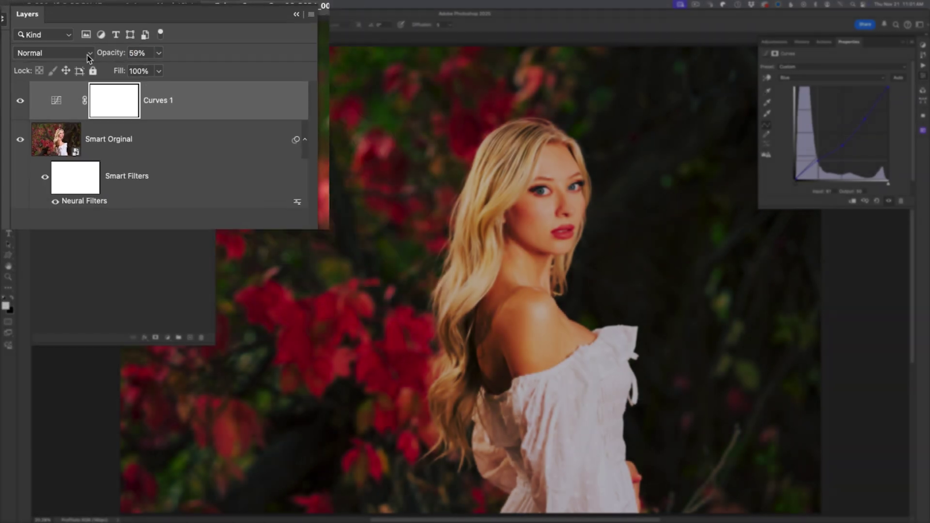
key(super+Tab)
key(super+Tab)
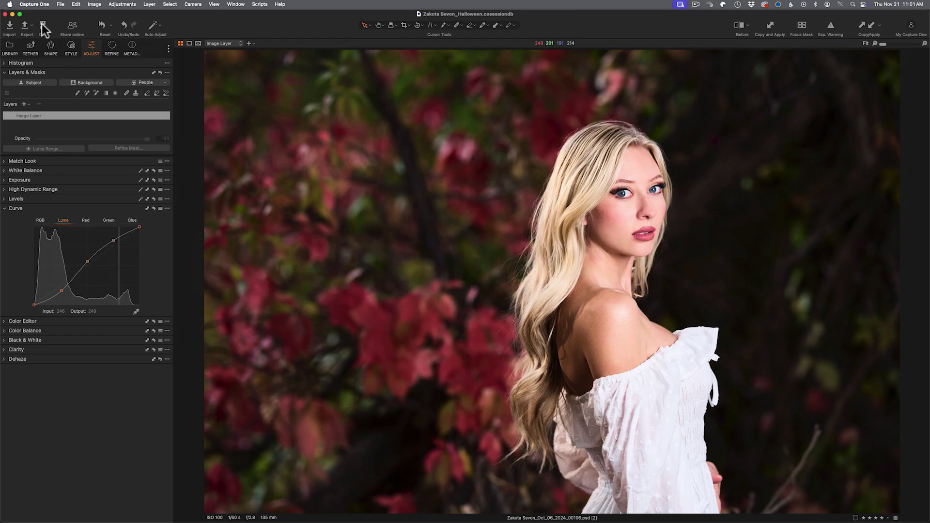
Step: Add a filled adjustment layer with its Blue curve pulled below the diagonal at 72 opacity
click(24, 103)
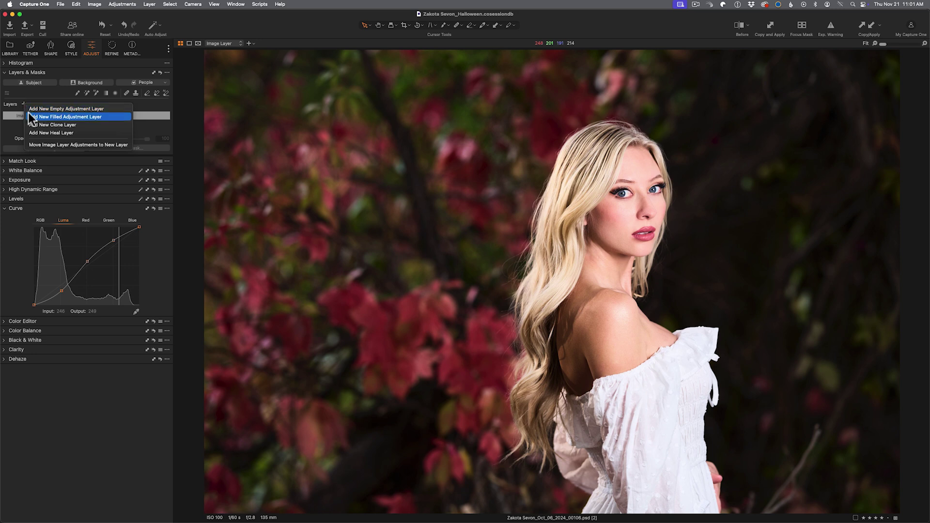
click(29, 114)
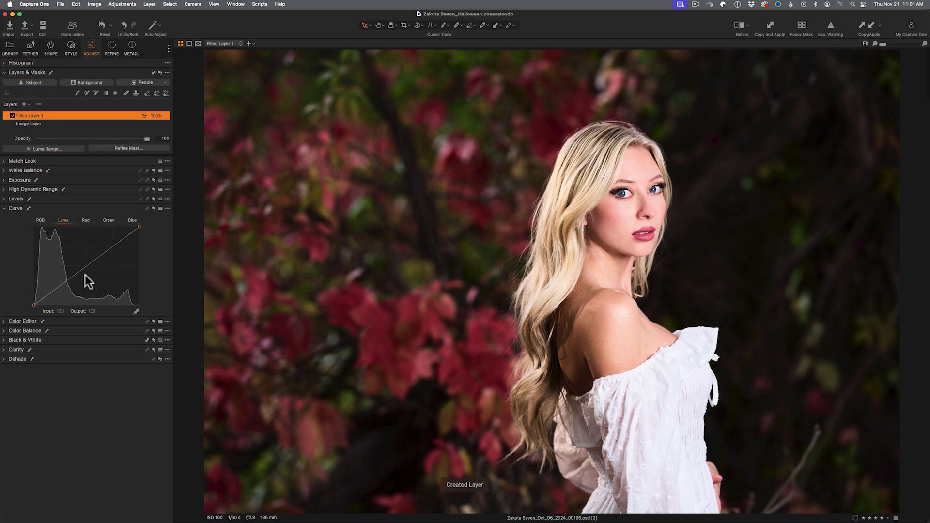
click(131, 221)
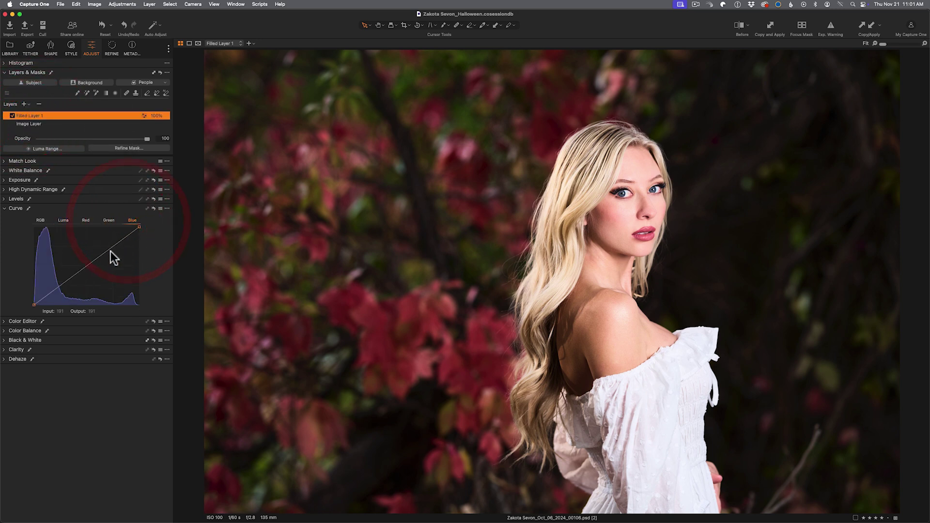
drag(115, 246, 114, 256)
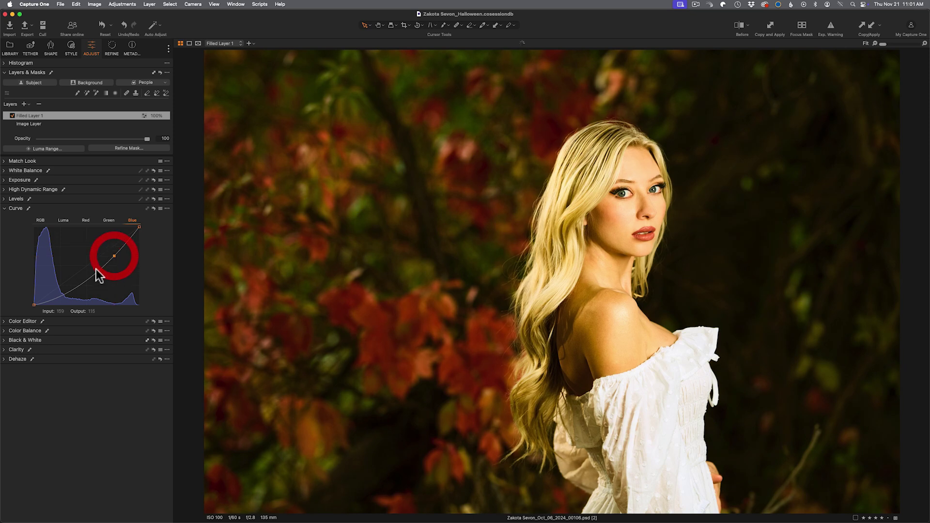
click(61, 282)
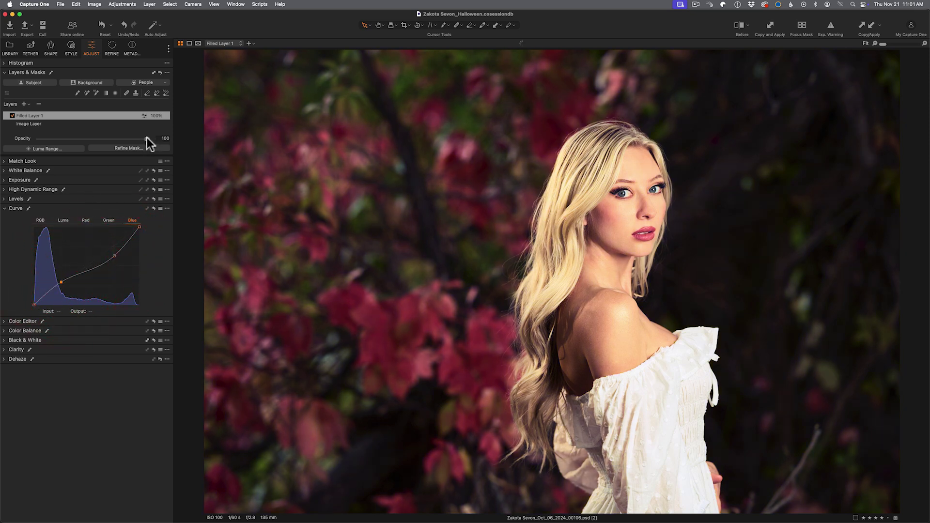
drag(147, 138, 117, 143)
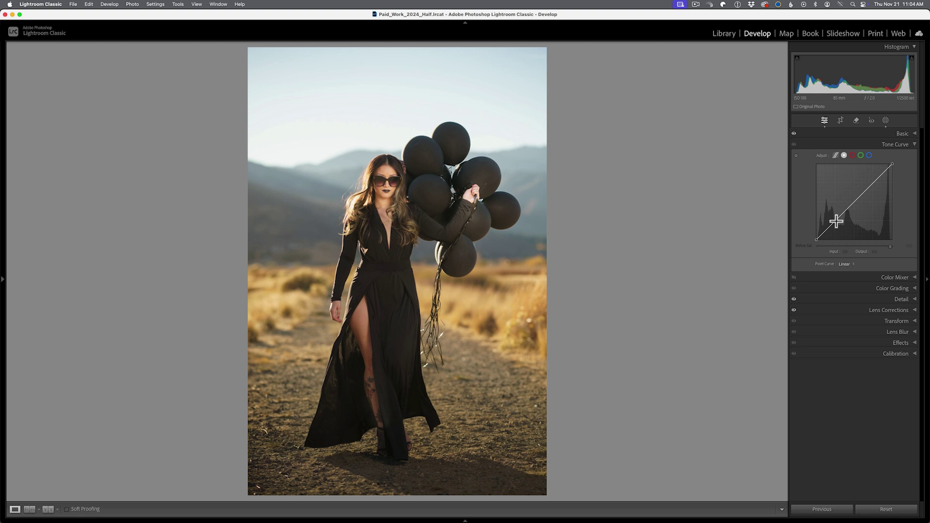
Step: Add anchor points at the midtones and input 195 on the straight RGB point curve
click(854, 202)
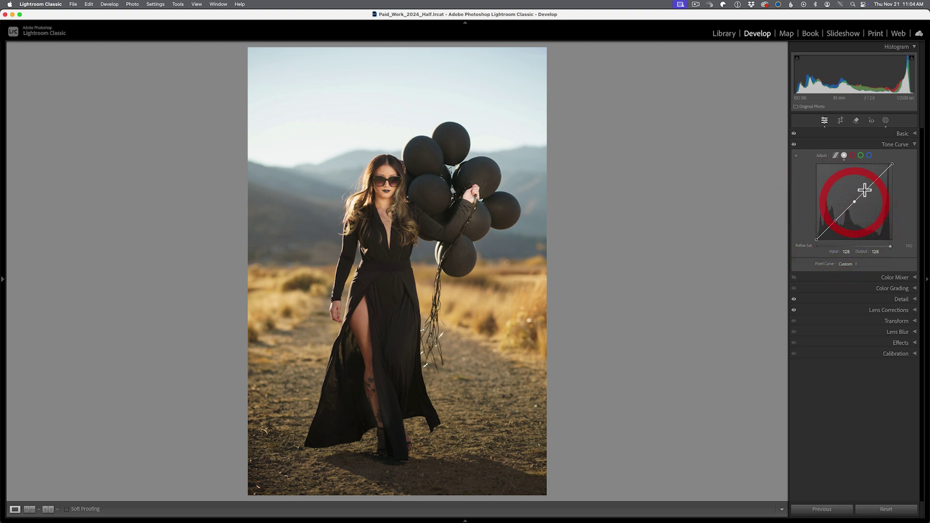
click(875, 182)
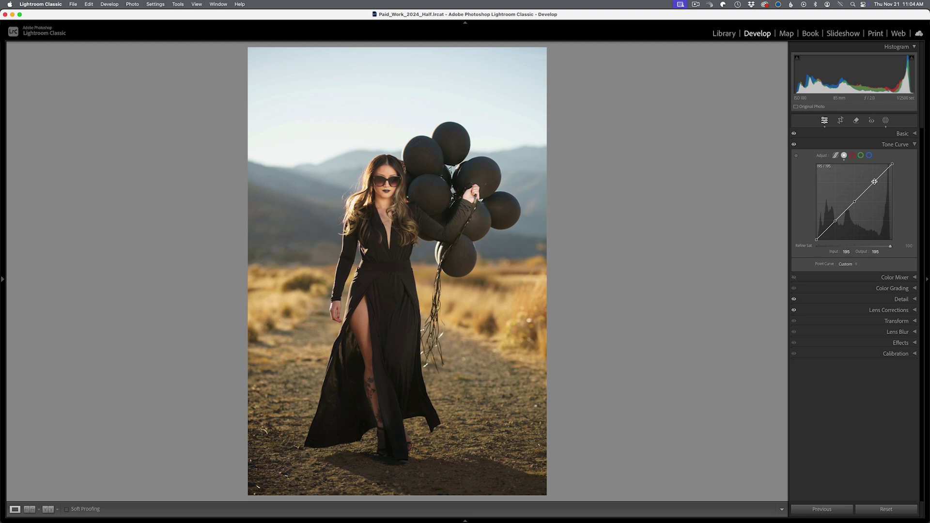
Step: Reset the tone curve to linear, then reshape it with targeted drags on the grass and face tones
alt+click(822, 156)
click(796, 155)
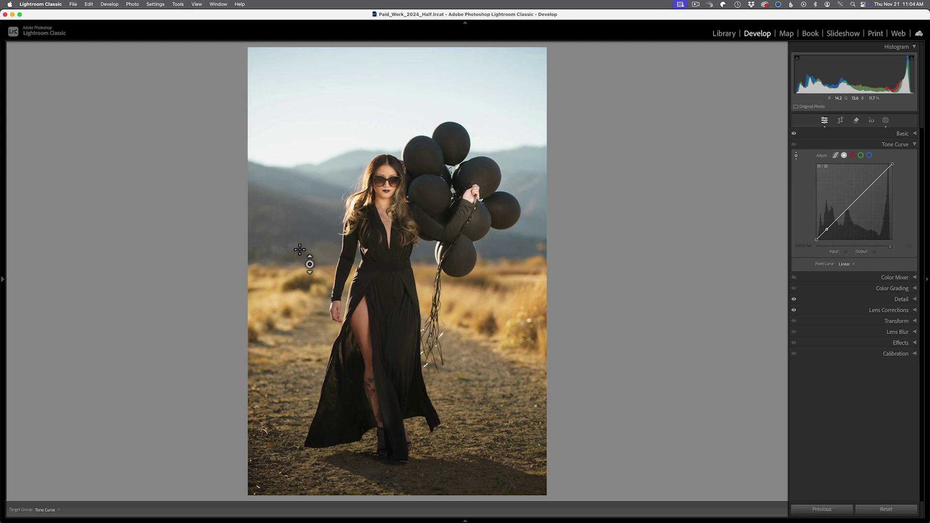
drag(310, 297, 310, 315)
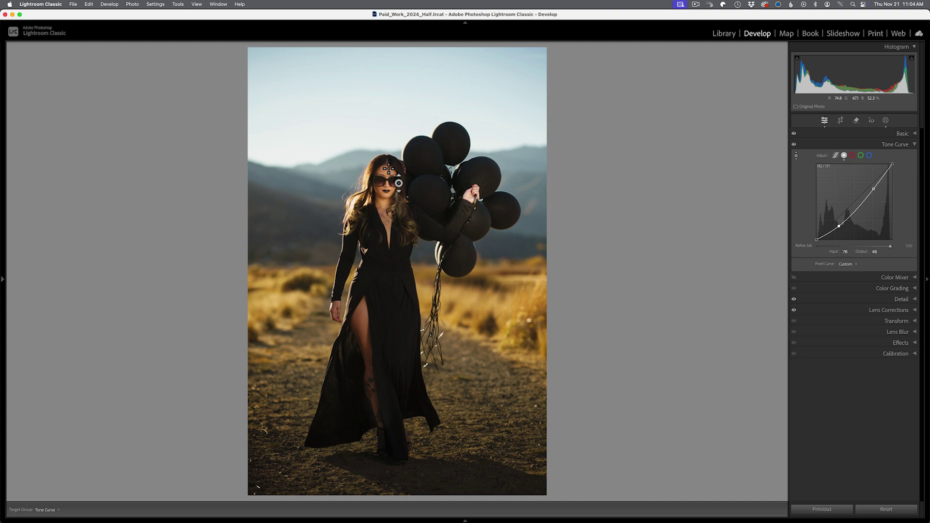
drag(391, 181, 390, 171)
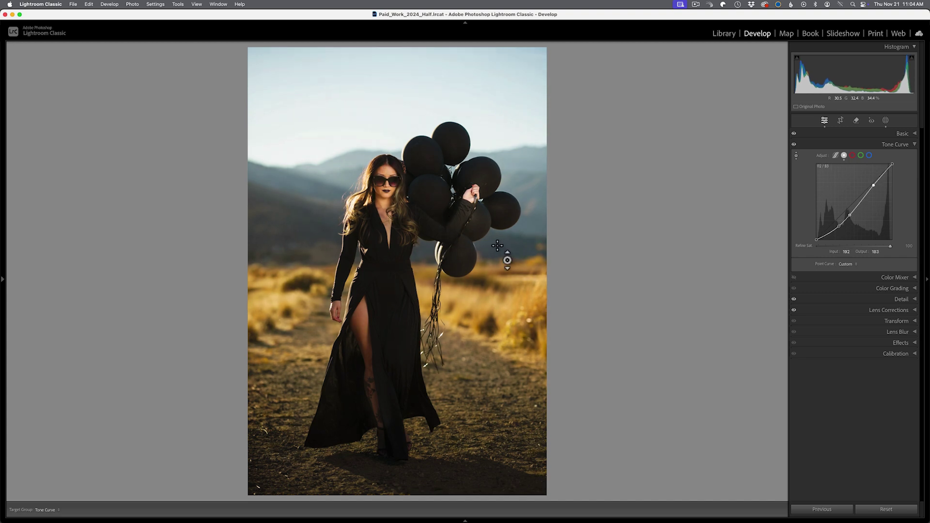
drag(528, 282, 528, 312)
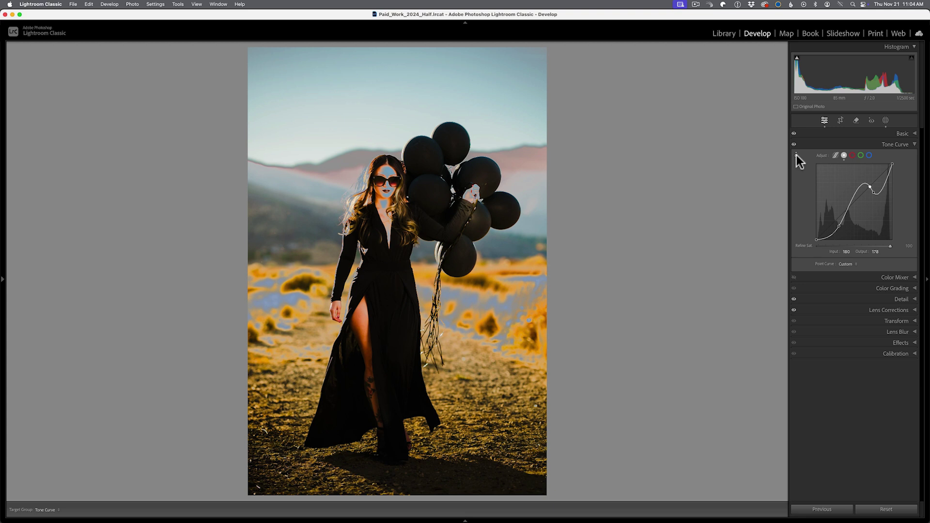
key(super+Tab)
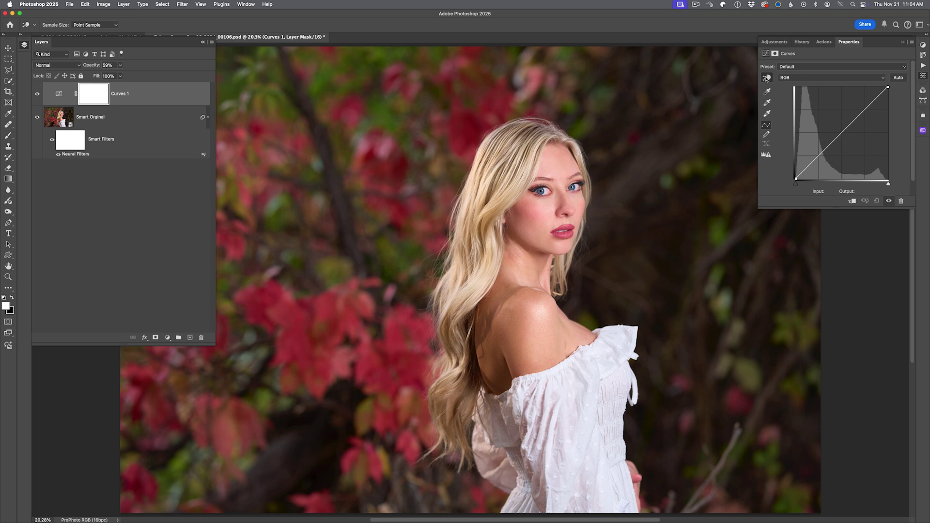
key(super+Tab)
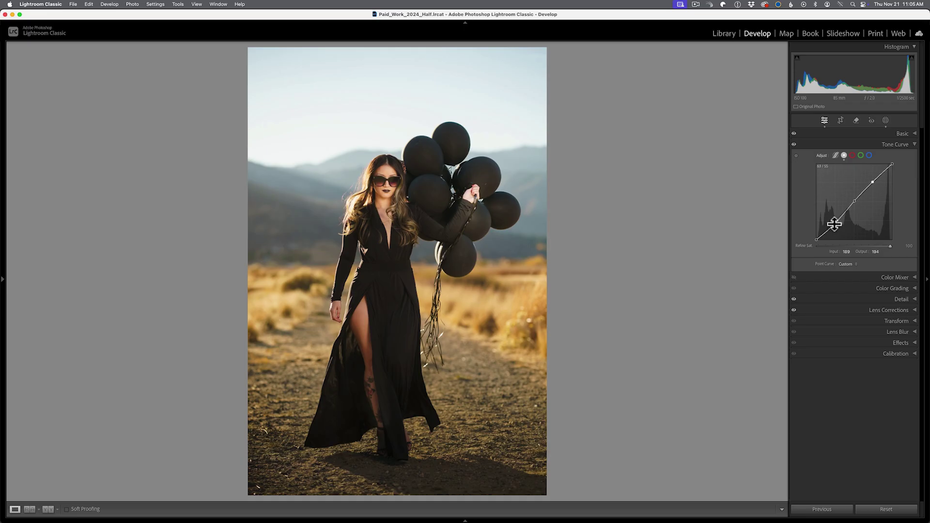
Step: Drag a new shadow point on the Lightroom tone curve down to 64/45
drag(835, 224, 816, 208)
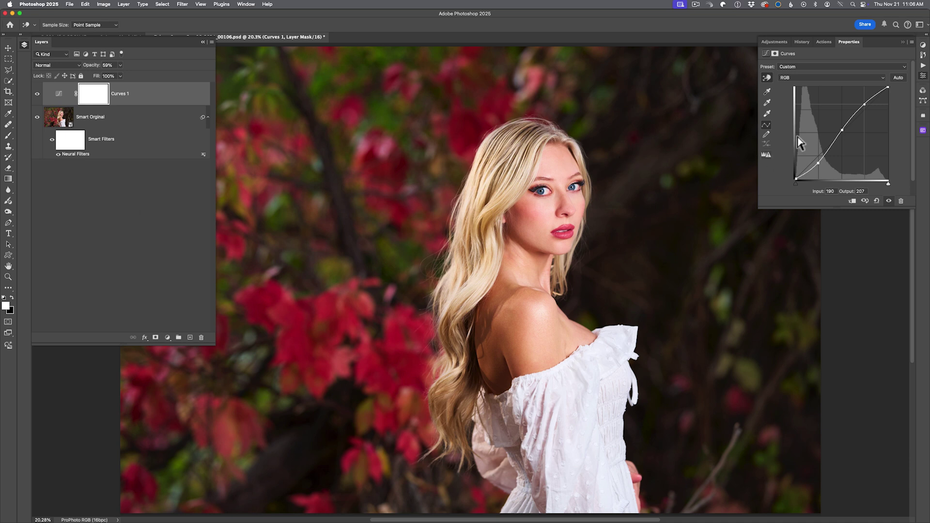
Step: Rename the Curves 1 layer to 'Contrast' and set its blend mode to Luminosity
key(j)
double_click(122, 93)
text(Contrast)
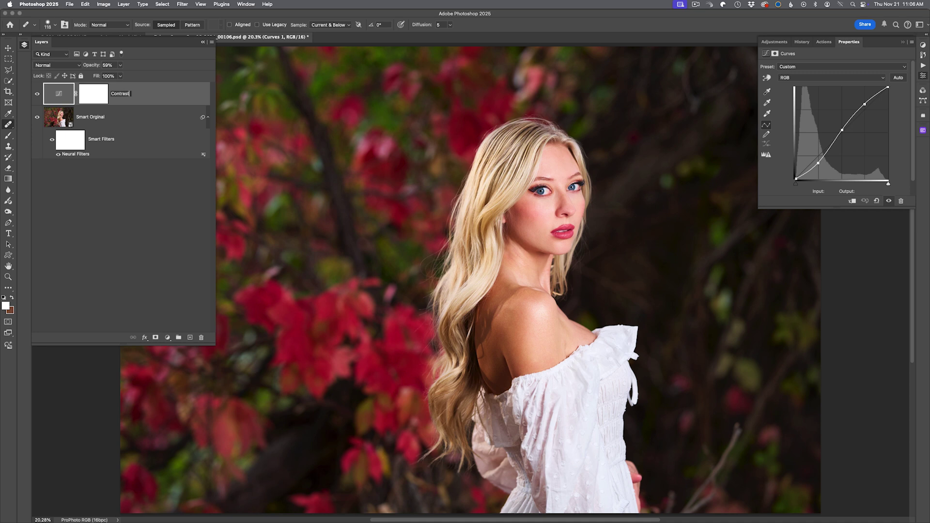
key(Return)
click(61, 65)
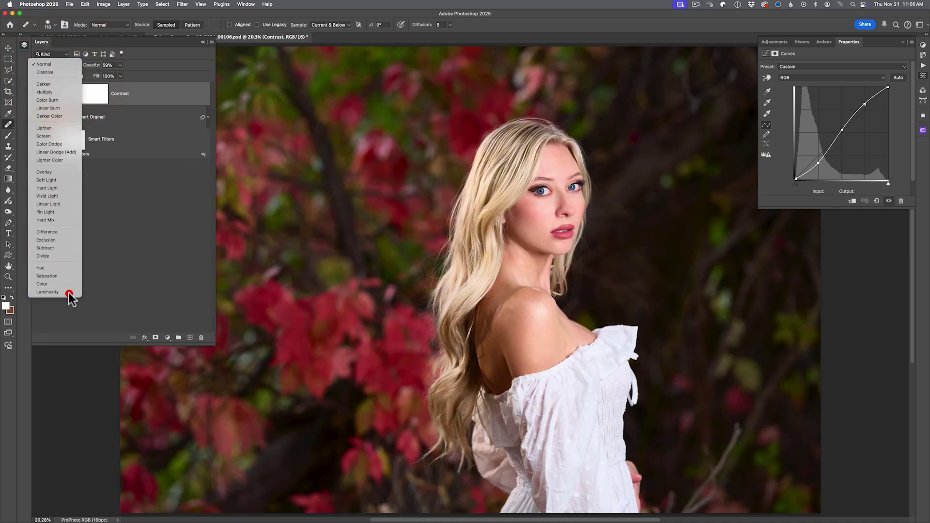
click(66, 292)
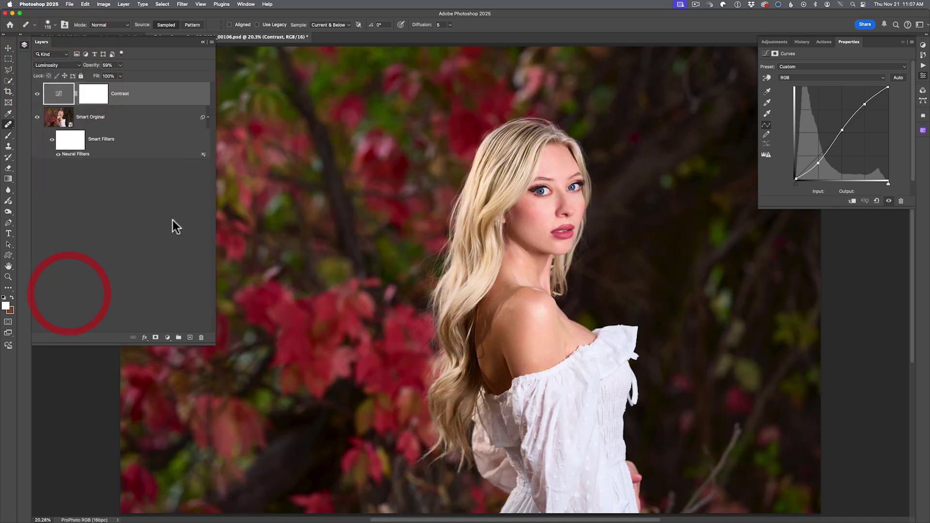
click(168, 337)
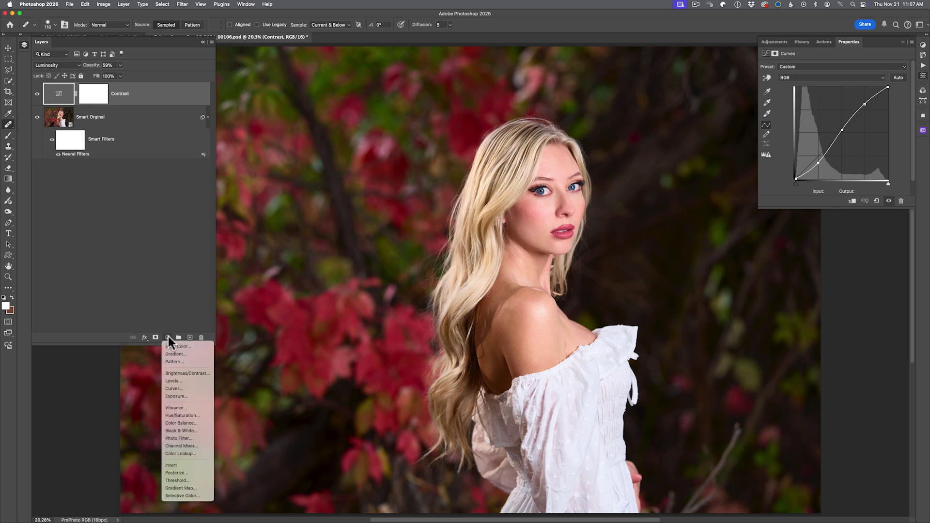
Step: Add a new Curves layer and lower its Blue curve at the highlights, midtones (109) and shadows
click(180, 388)
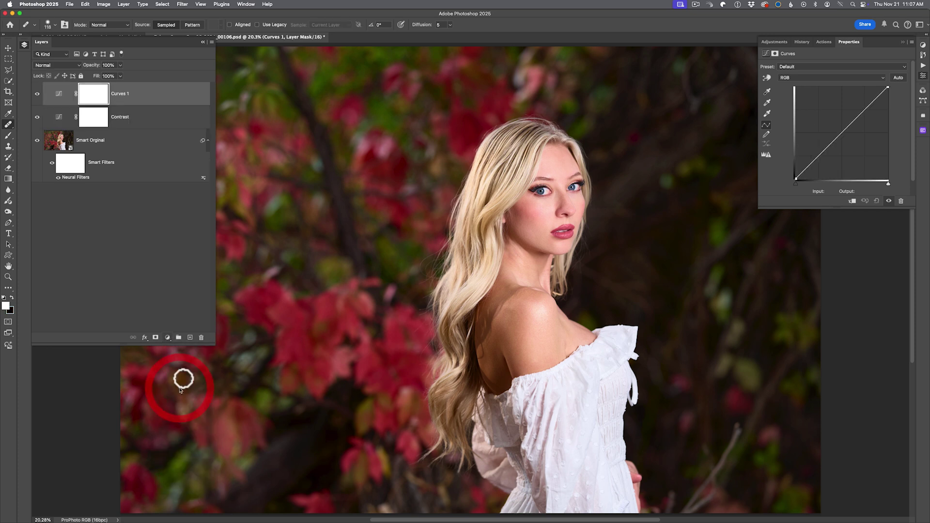
click(800, 78)
click(794, 101)
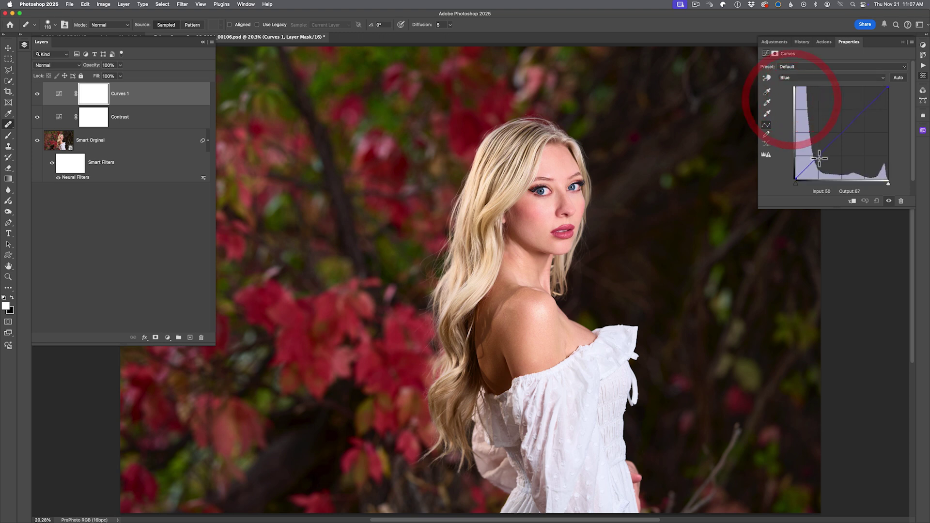
click(865, 114)
click(842, 140)
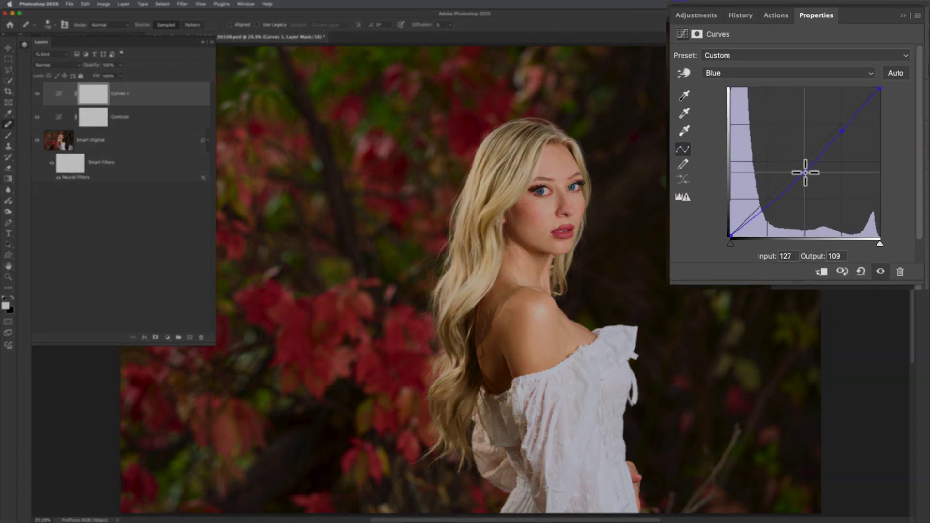
click(706, 272)
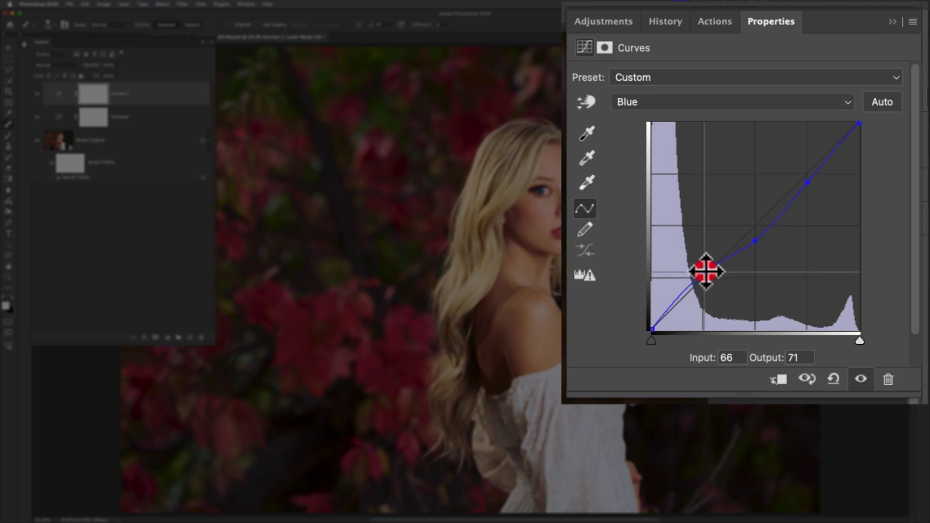
Step: Reshape the Red curve with points raising midtones to 128/146 and a shadow point near 61/53
click(684, 96)
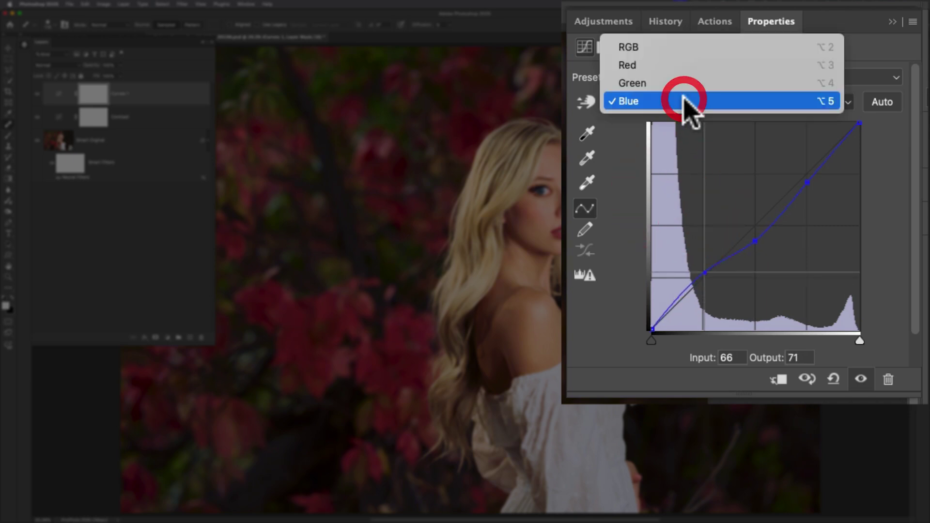
click(679, 67)
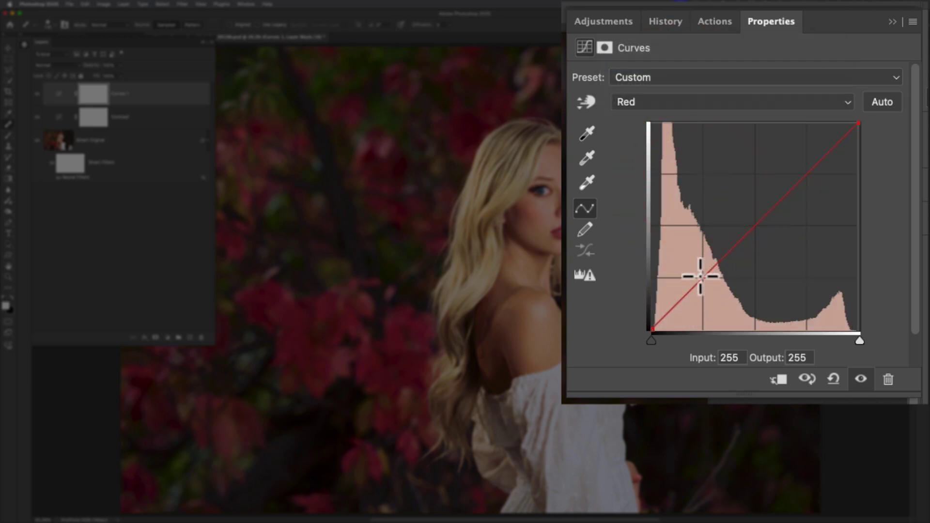
click(806, 175)
drag(806, 175, 805, 168)
click(756, 211)
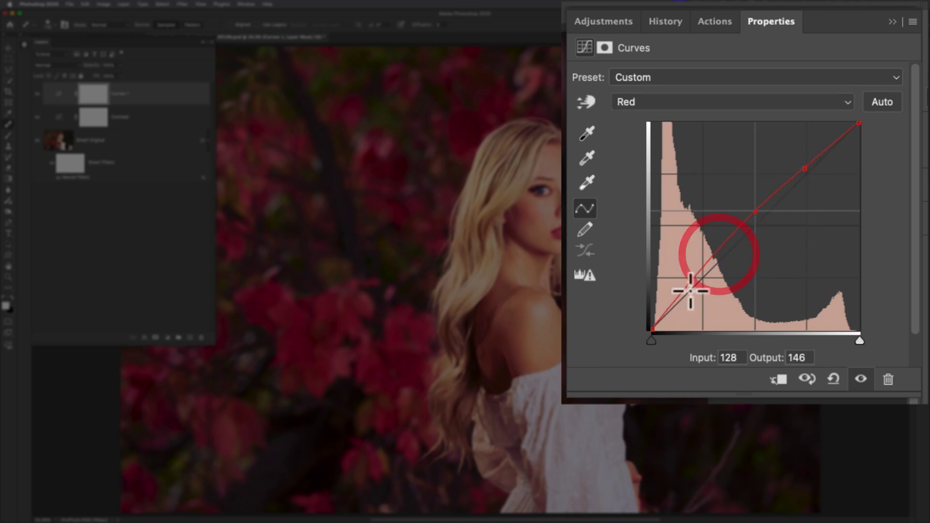
click(701, 286)
double_click(121, 93)
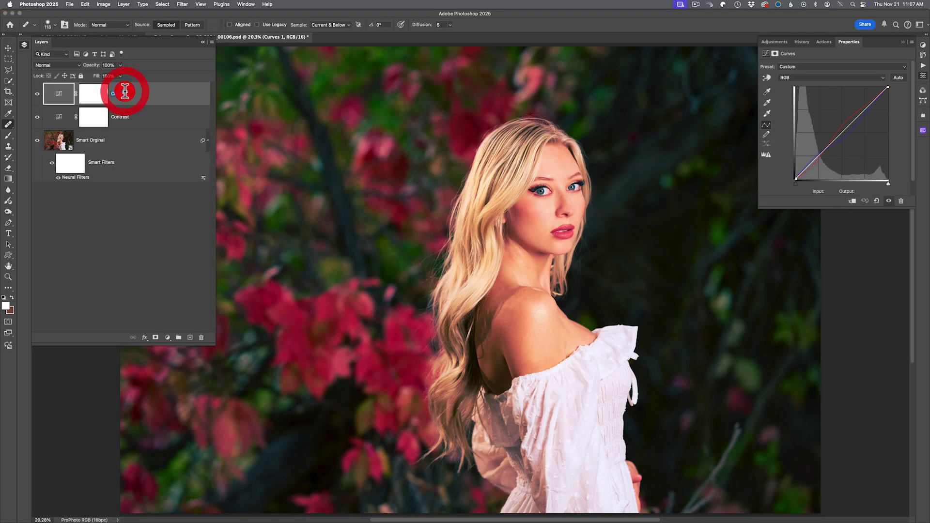
Step: Name the top curves layer 'Color Grade' and set its blend mode to Color
text(Color)
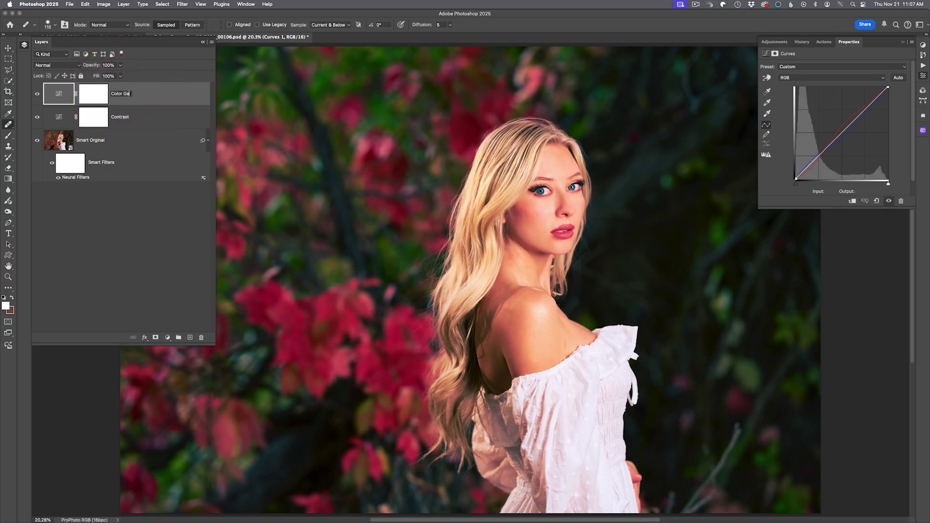
text( Grade)
key(Return)
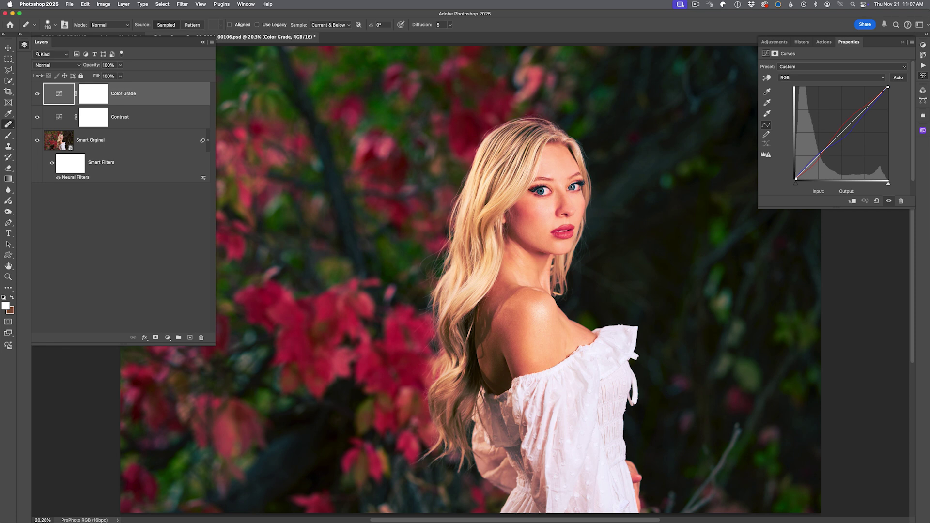
click(62, 65)
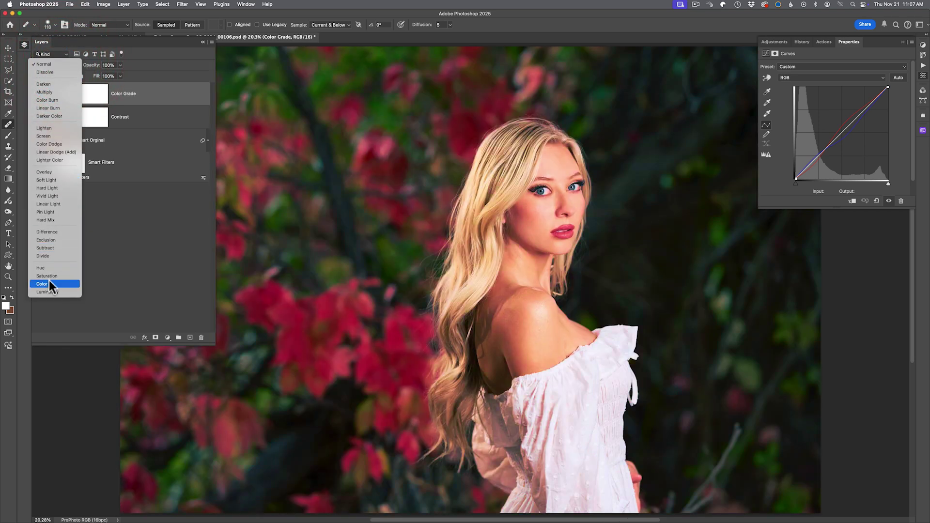
click(49, 284)
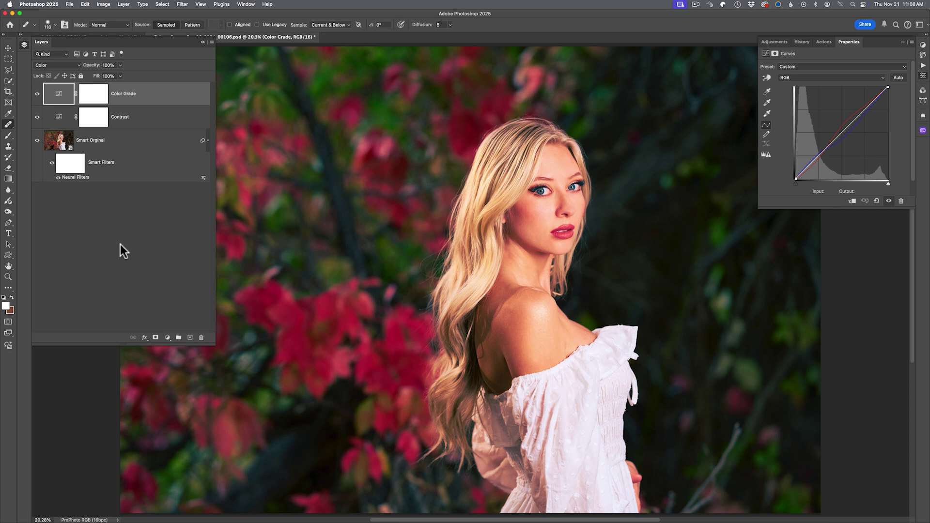
Step: Switch between the Contrast and Color Grade layers to review their curves
click(135, 115)
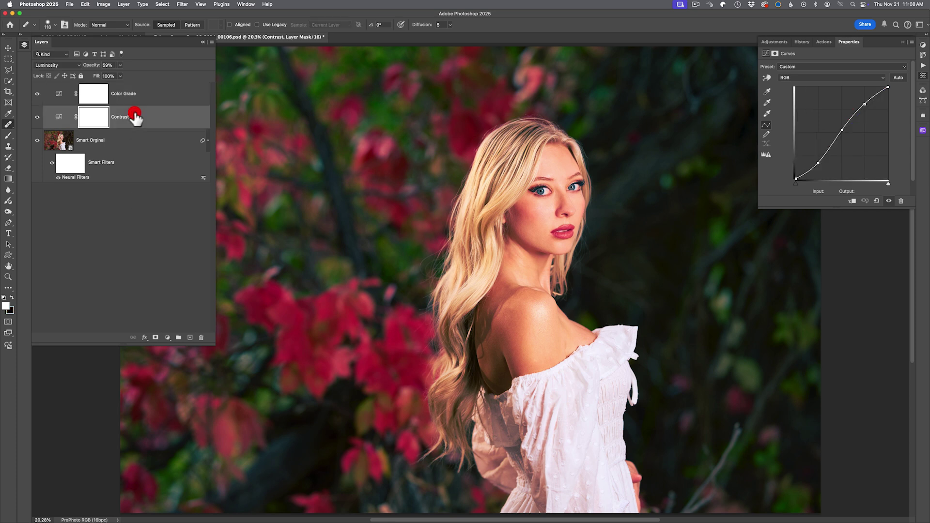
click(136, 96)
click(138, 115)
click(145, 89)
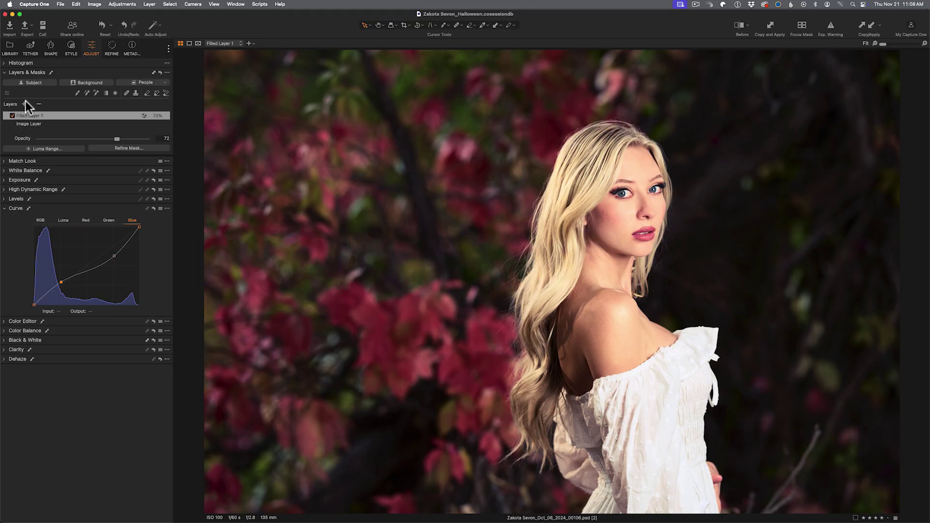
Step: Show the filled layer's Luma curve in place of the Blue channel curve
click(63, 221)
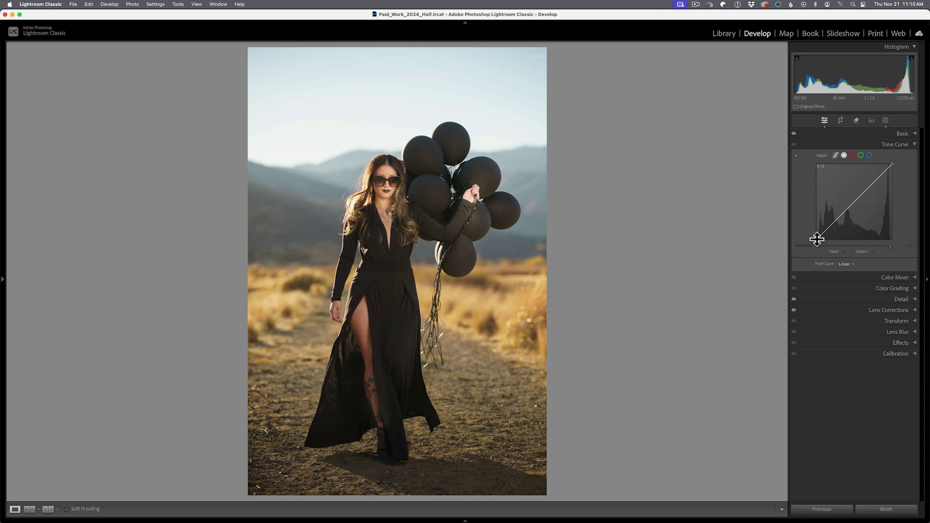
Step: Lift the tone curve's black point to 0/16 and pull the white point down to 255/217
drag(818, 239, 816, 240)
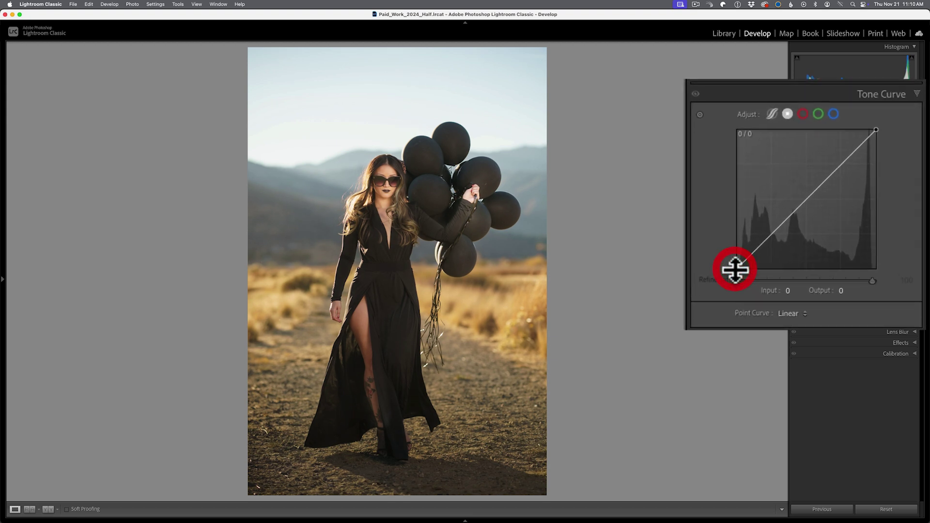
drag(692, 284, 691, 271)
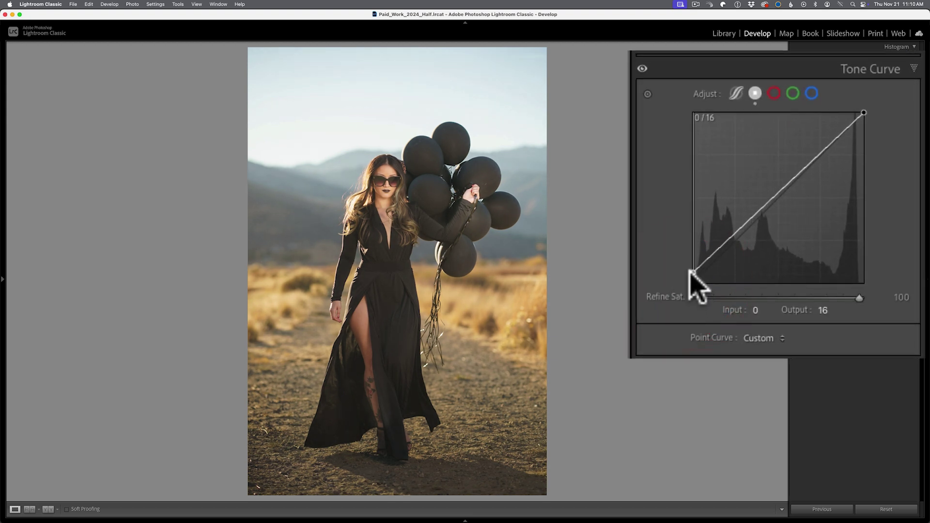
click(692, 273)
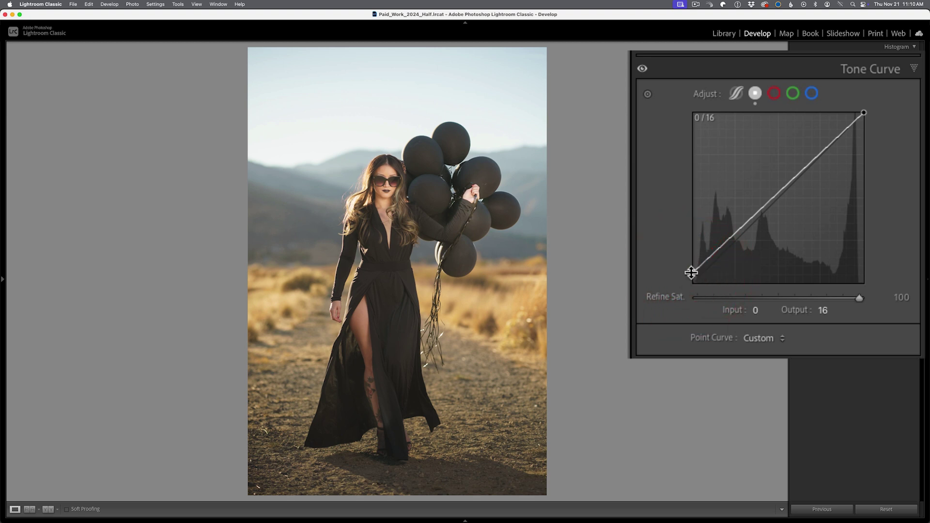
drag(865, 112, 871, 135)
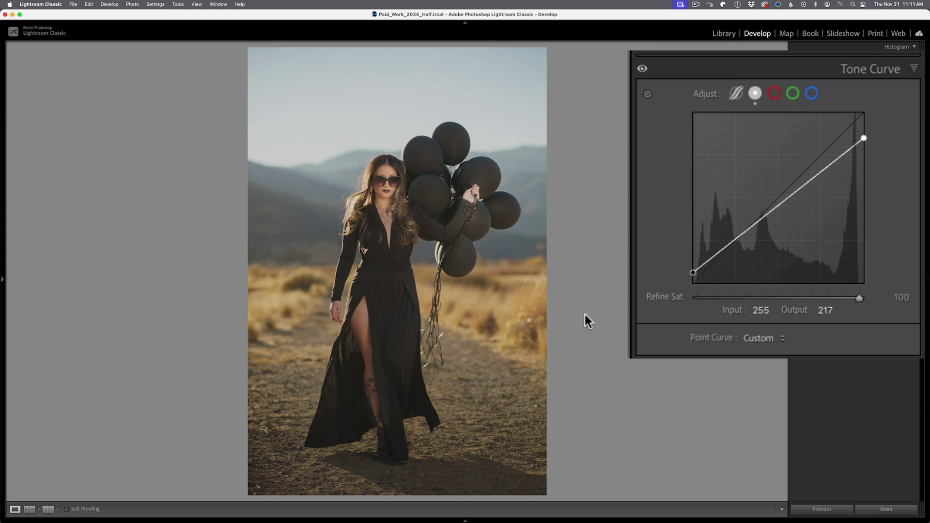
Step: Add and slightly raise midtone points for a gentle S-curve
click(735, 243)
drag(777, 206, 775, 196)
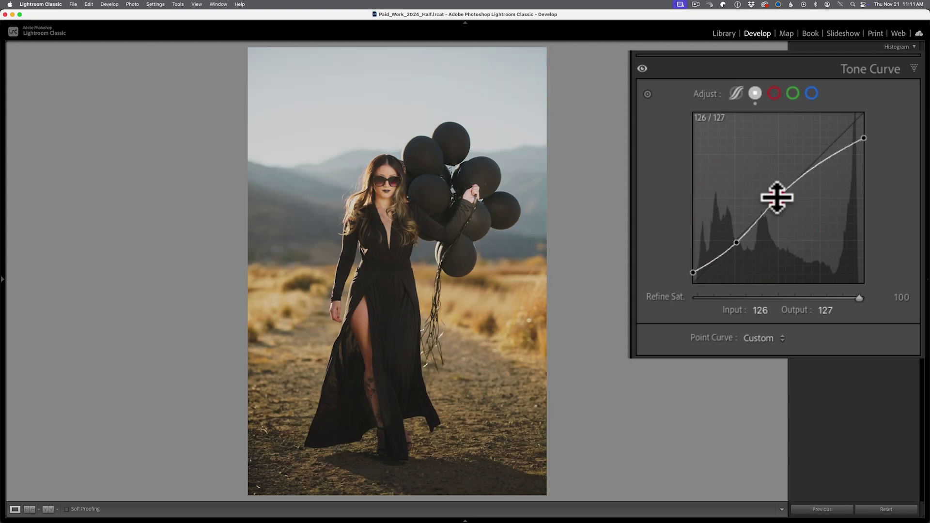
click(806, 166)
drag(823, 160, 823, 157)
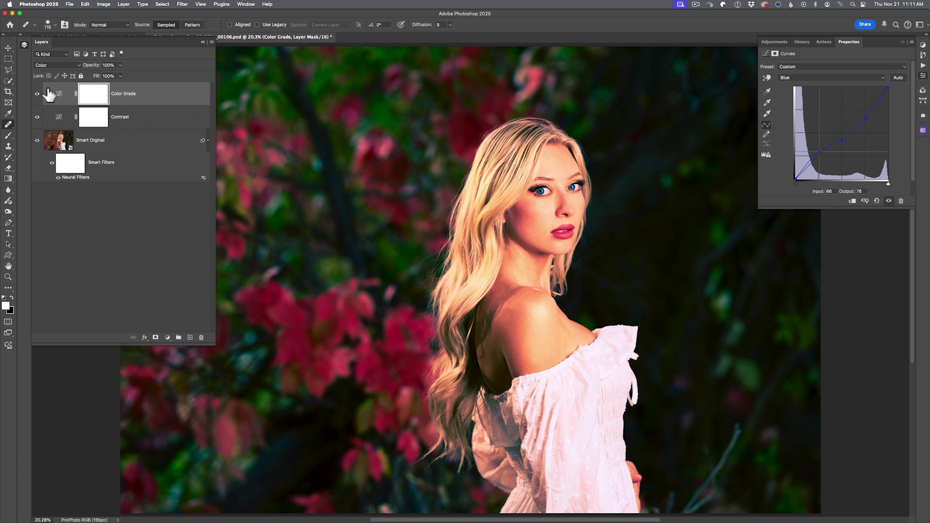
Step: Toggle the Color Grade and Contrast layers off and on to compare the grade
click(149, 115)
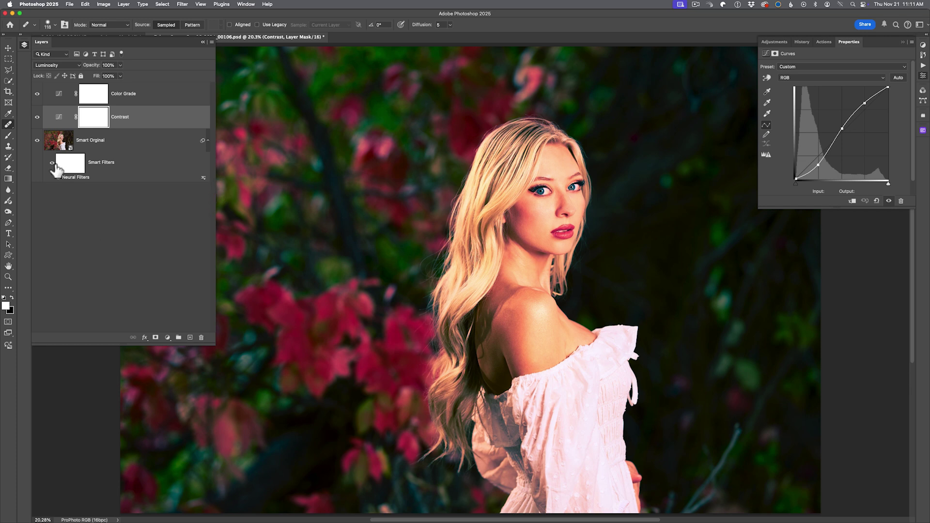
click(38, 93)
click(37, 117)
click(38, 94)
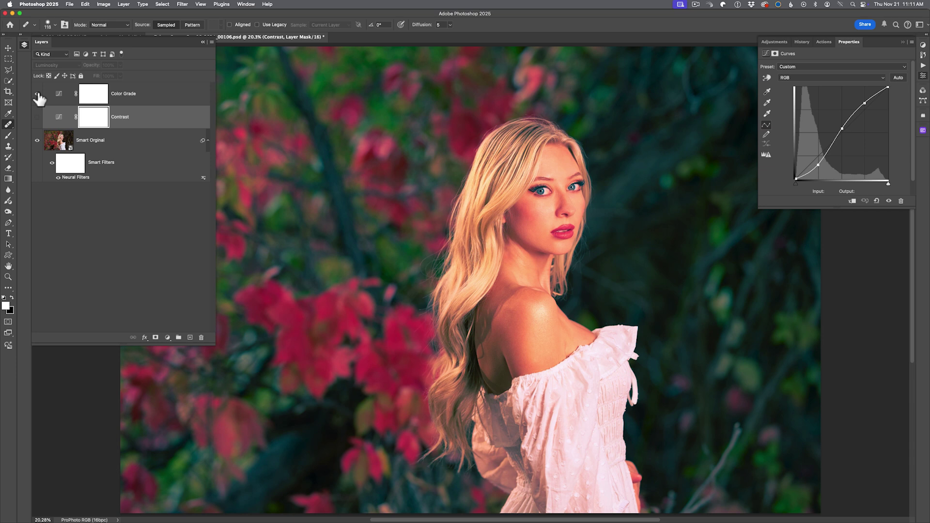
click(38, 116)
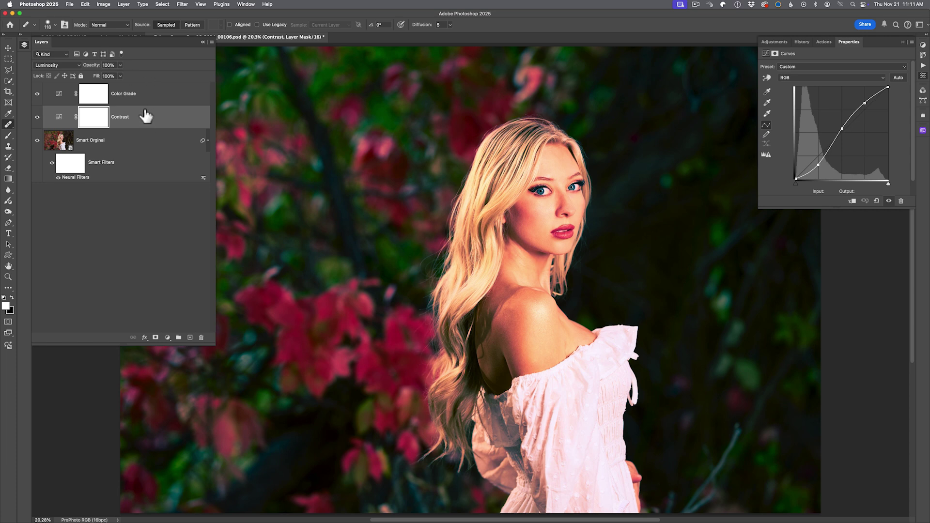
Step: Lower the Color Grade layer to 68% opacity and set the Contrast layer to 80%
drag(93, 66, 80, 69)
click(125, 93)
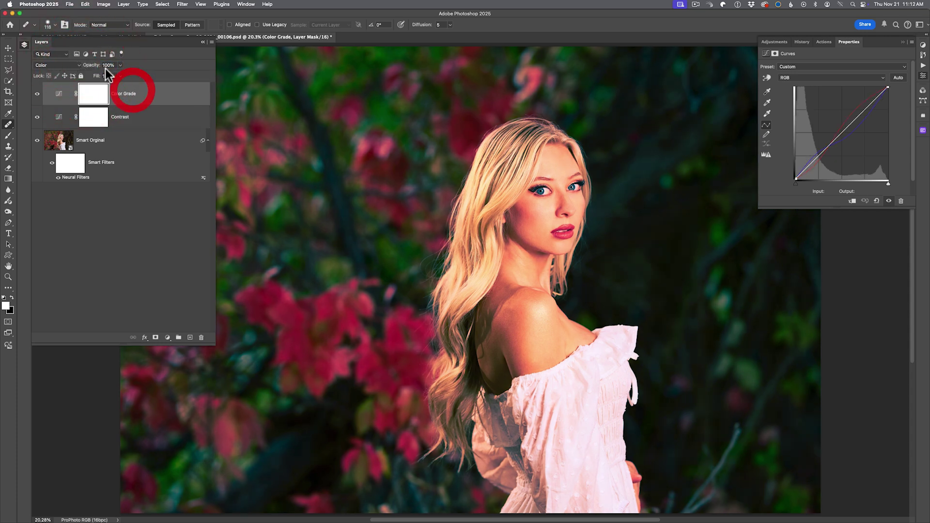
drag(93, 68, 84, 67)
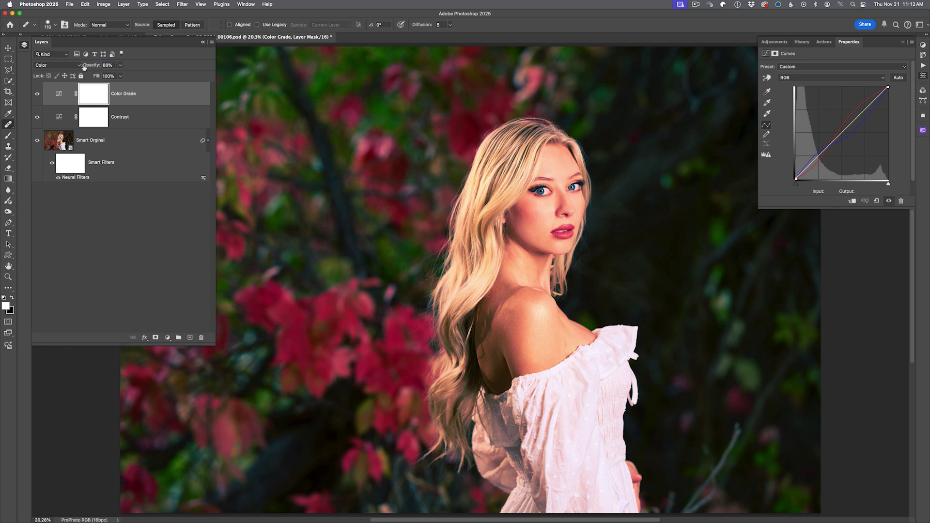
click(150, 118)
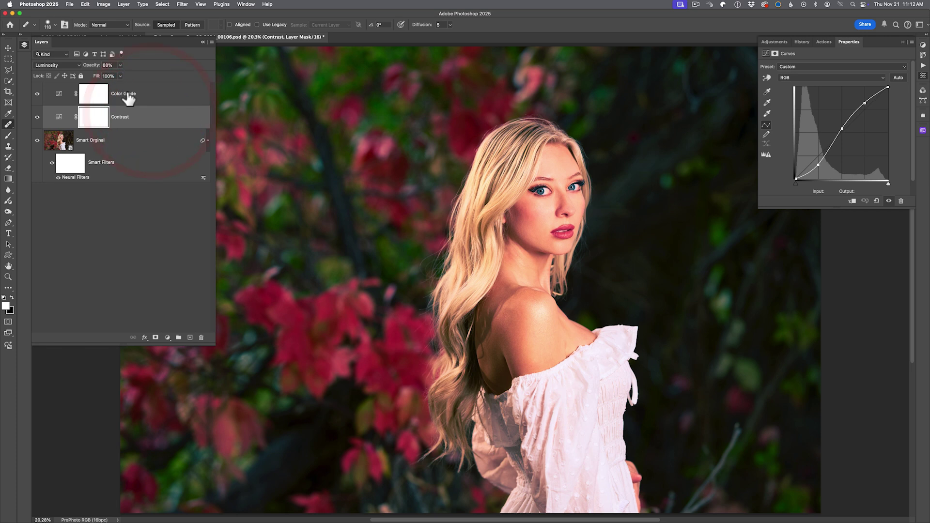
drag(88, 68, 93, 67)
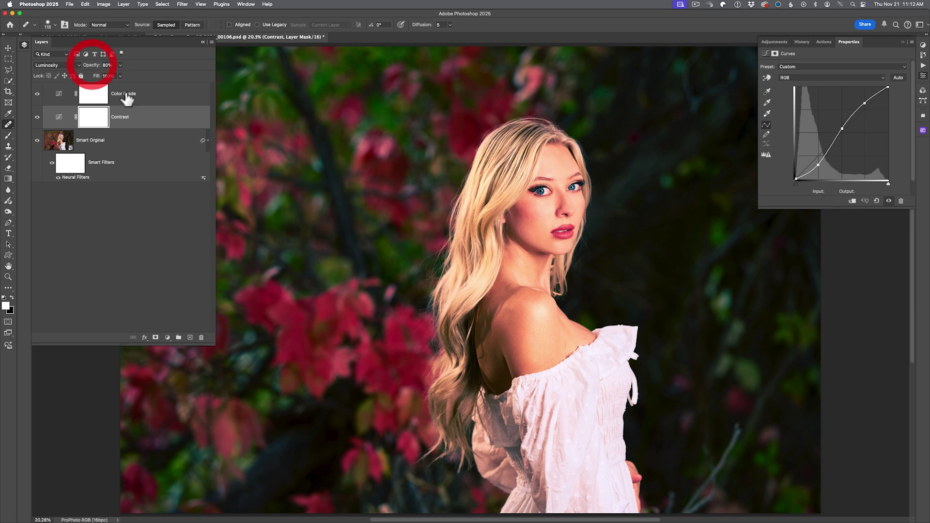
click(138, 115)
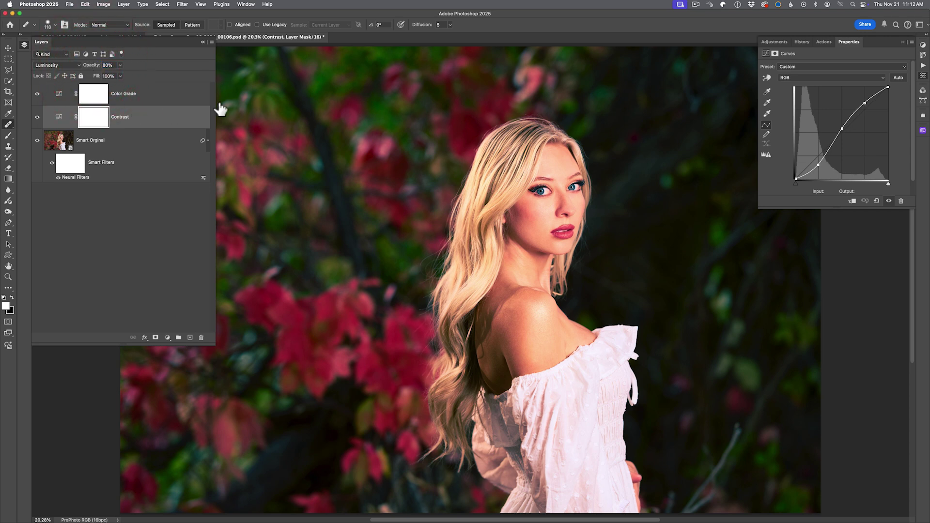